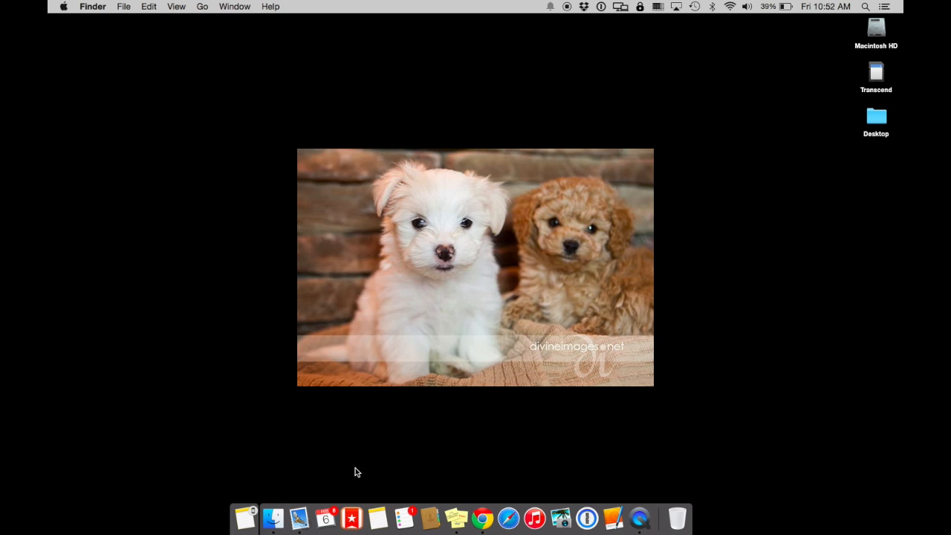
# Step: Switch to Mail and view each account's inbox in turn, ending on the combined inbox
pyautogui.click(297, 525)
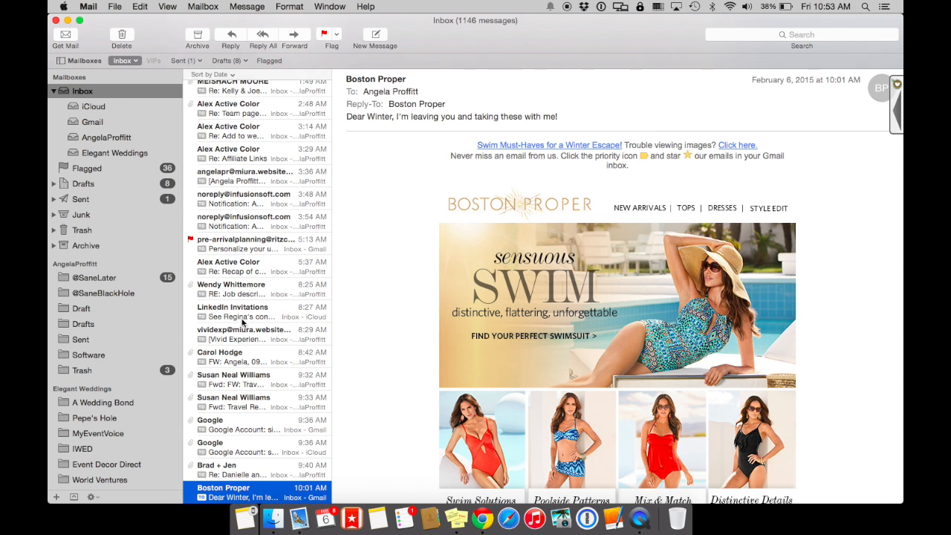
pyautogui.click(87, 106)
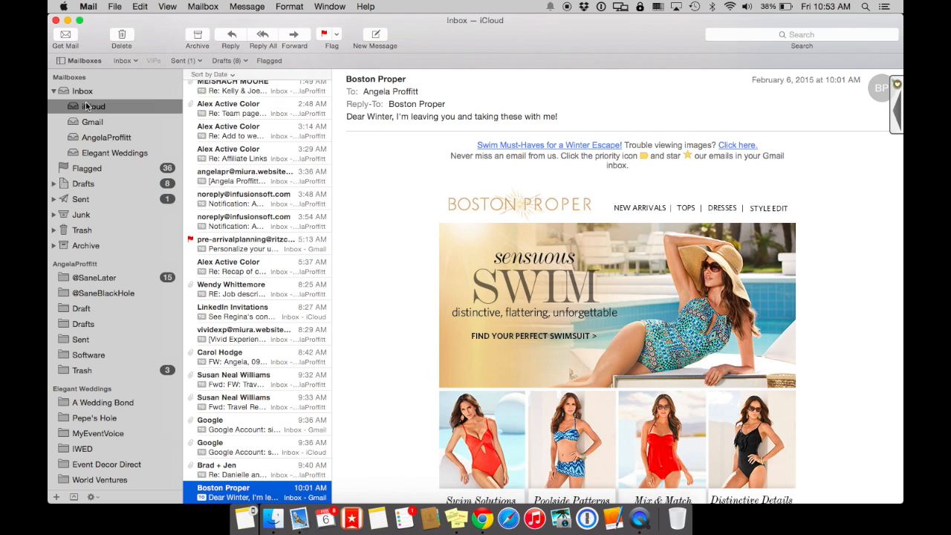
pyautogui.click(106, 123)
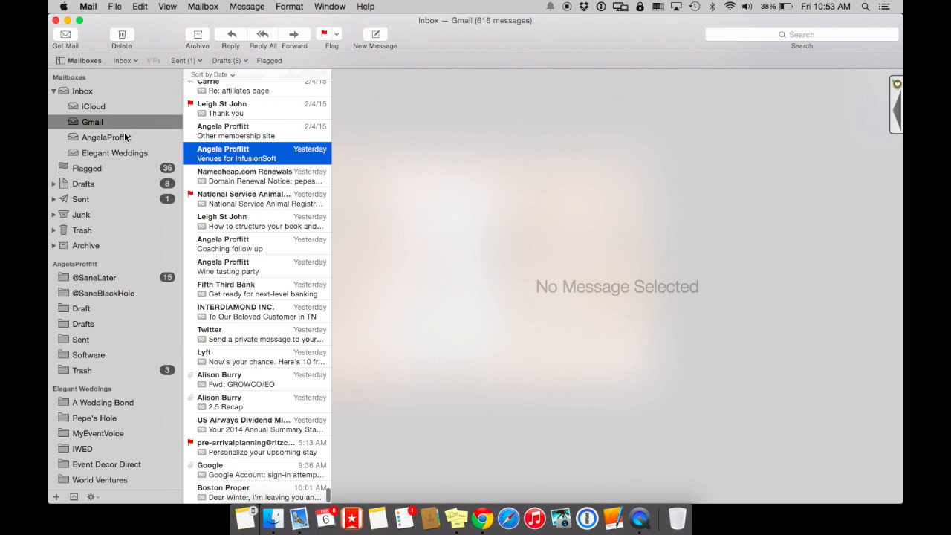
pyautogui.click(106, 138)
pyautogui.click(107, 154)
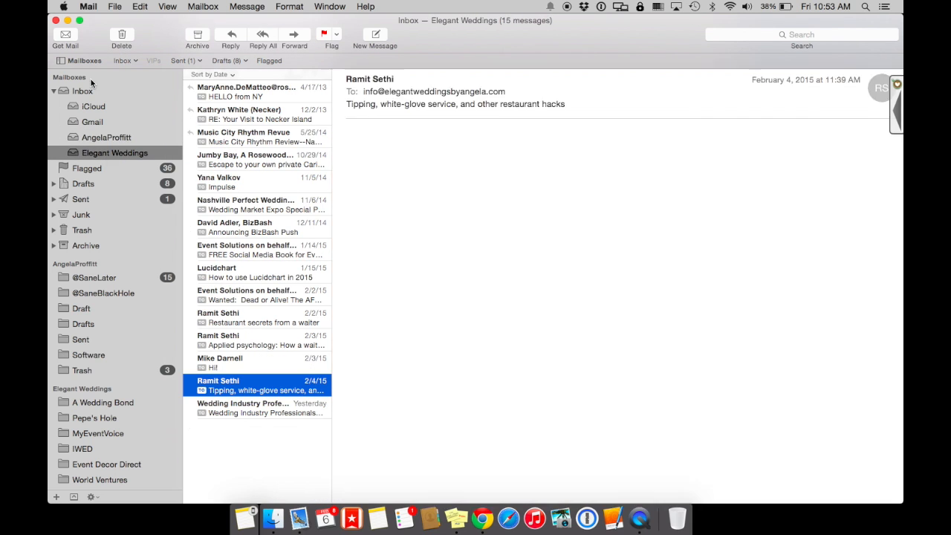
pyautogui.click(85, 91)
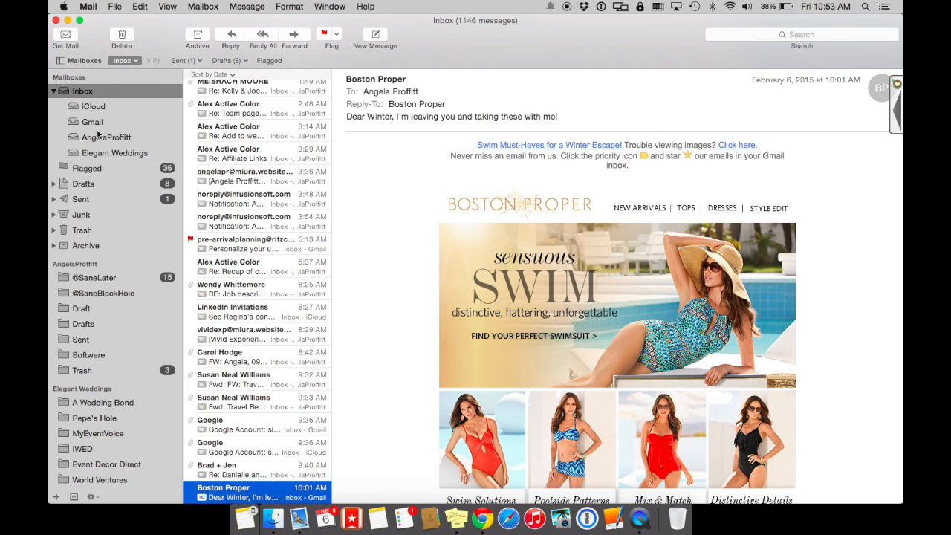
# Step: Open Mail's preferences at the General settings
pyautogui.click(88, 6)
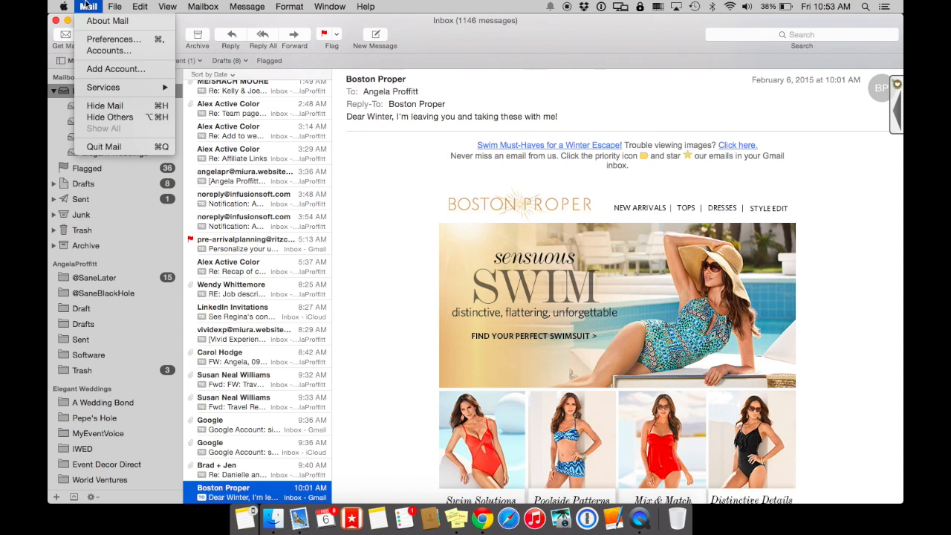
pyautogui.click(97, 41)
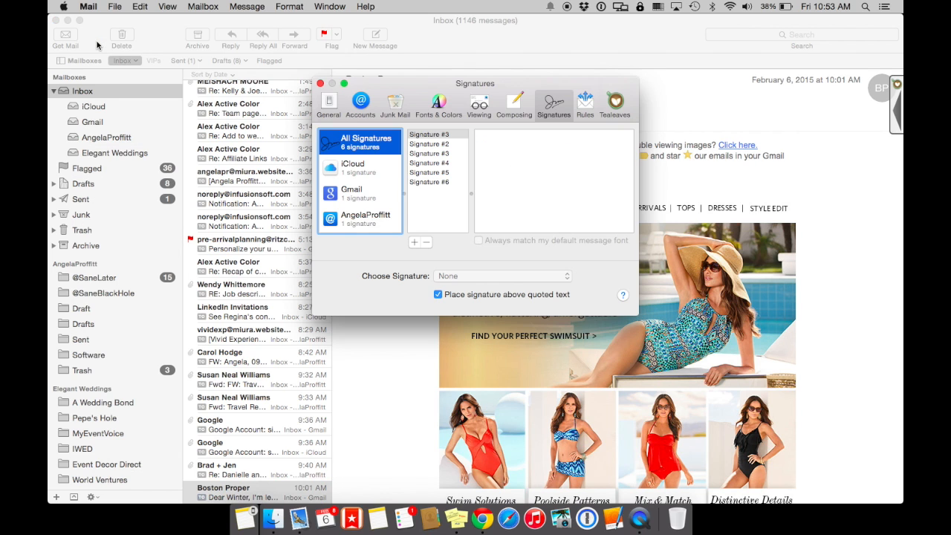
pyautogui.click(321, 112)
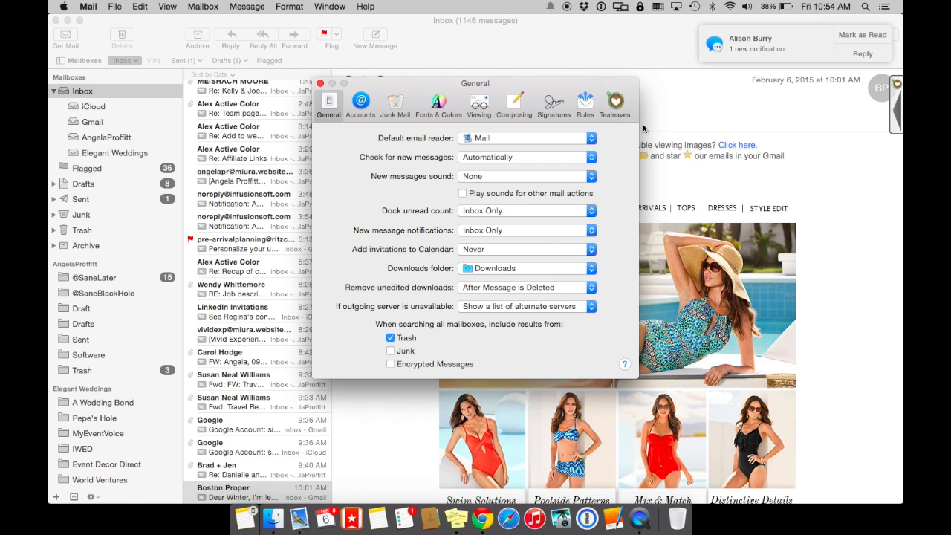
# Step: Open the incoming message notification and close the Messages window
pyautogui.click(733, 56)
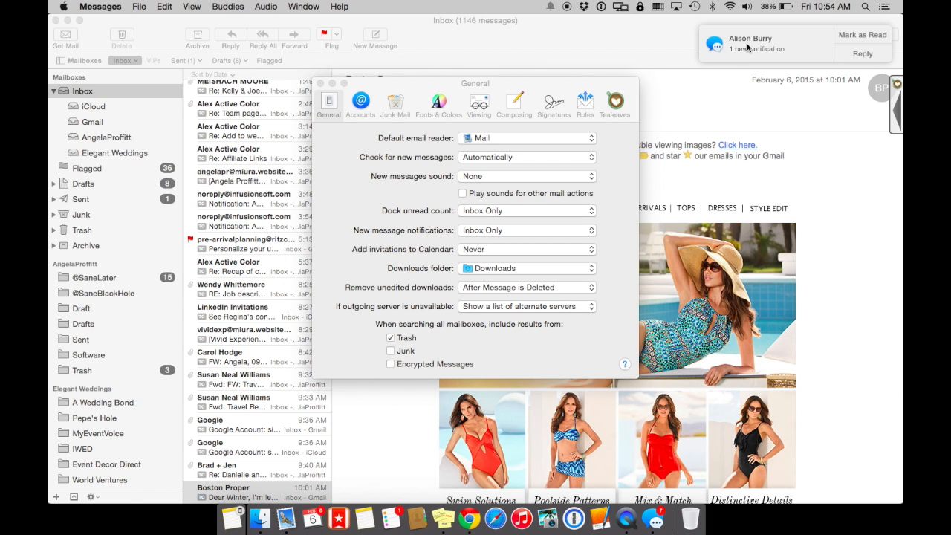
pyautogui.click(848, 34)
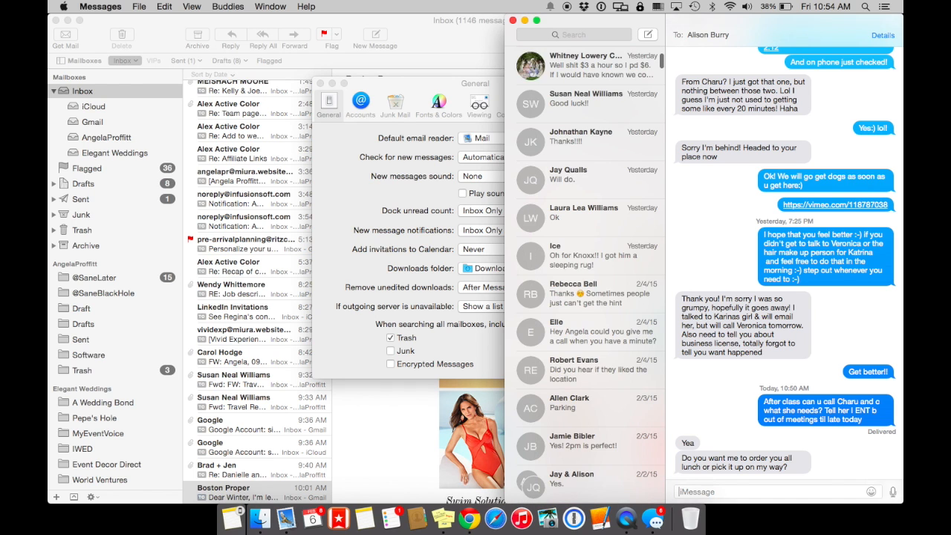
pyautogui.click(513, 21)
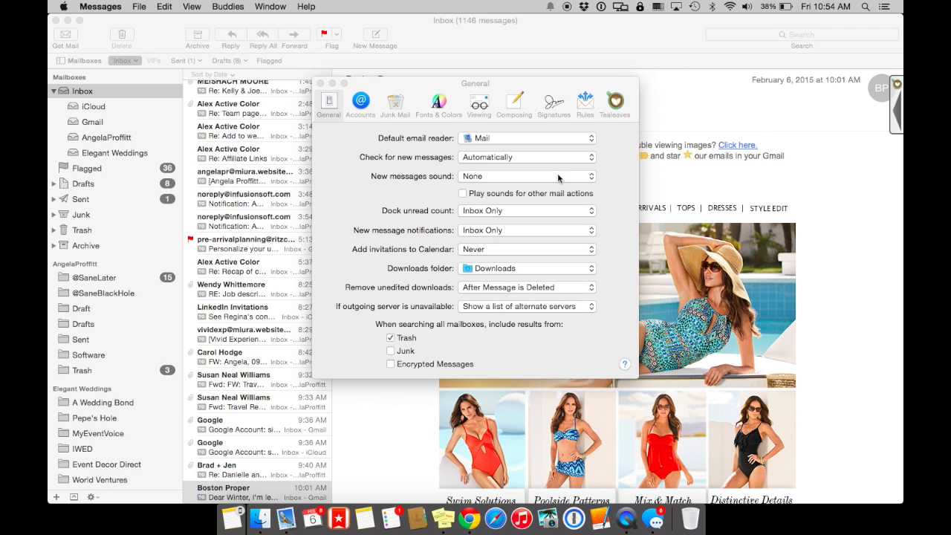
# Step: Stop the QuickTime screen recording and save it to the Desktop as MacMail1
pyautogui.rightClick(623, 521)
pyautogui.click(632, 481)
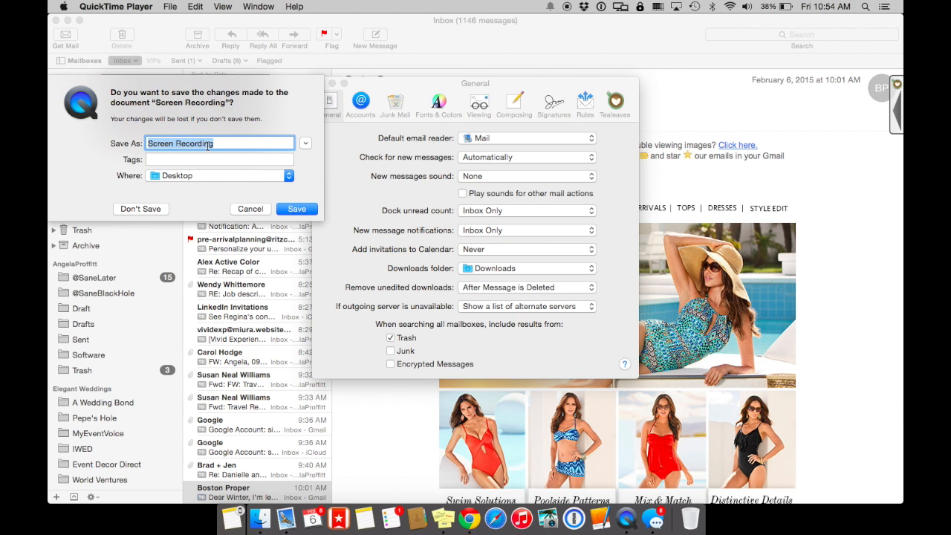
pyautogui.write('MacMail1')
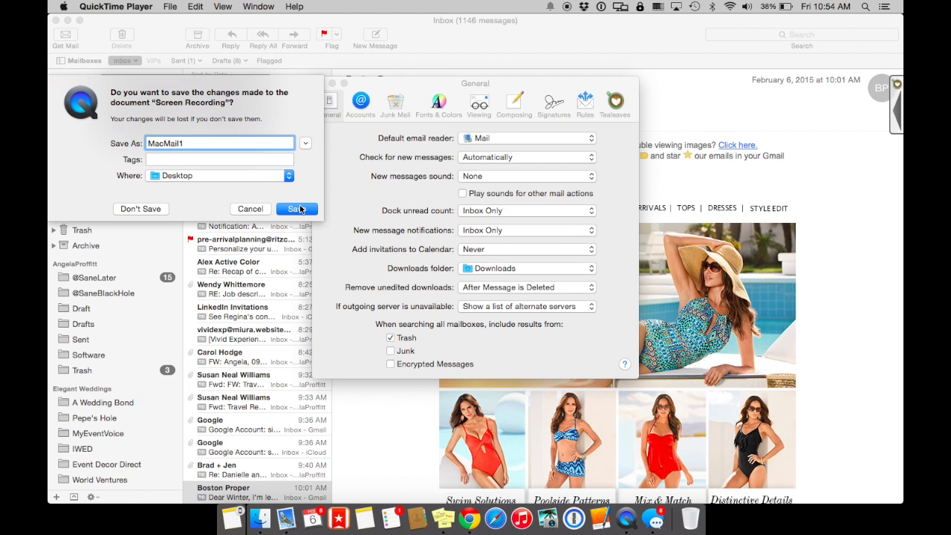
pyautogui.click(297, 209)
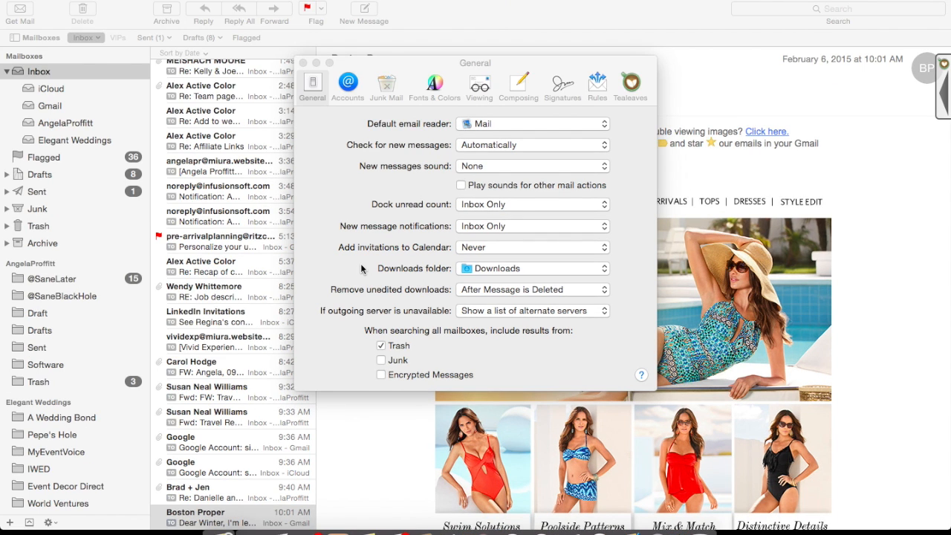
# Step: In Mail's General settings, choose Automatically for checking new messages, None for the new messages sound and Downloads as the downloads folder
pyautogui.click(314, 90)
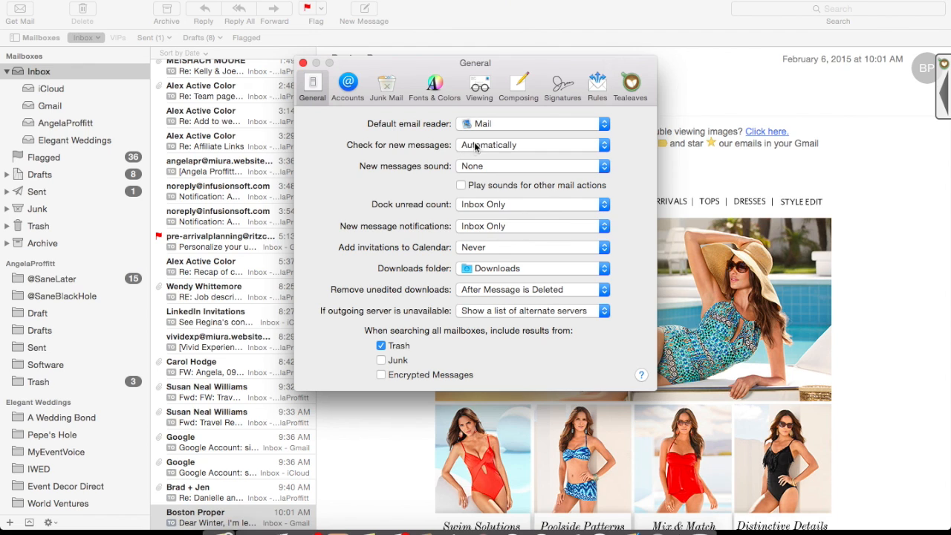
pyautogui.click(603, 148)
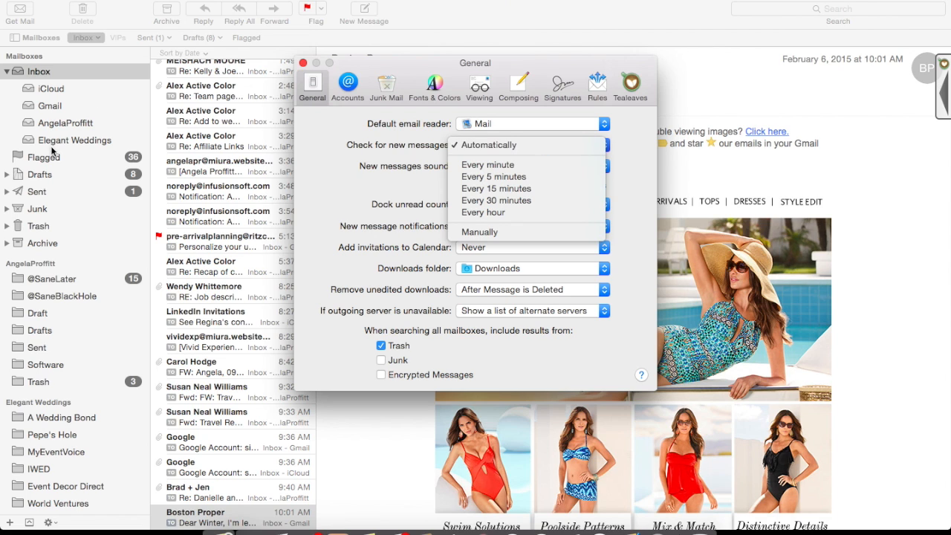
pyautogui.click(503, 147)
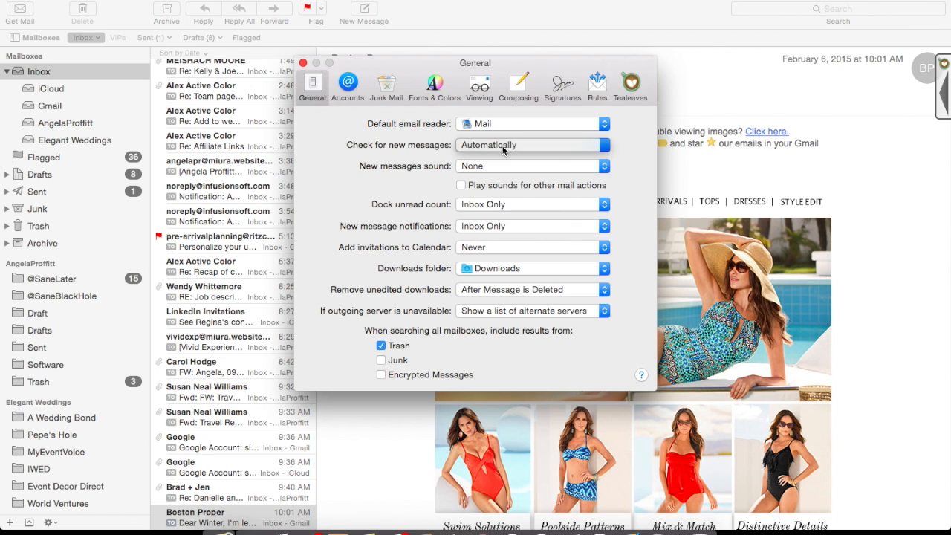
pyautogui.click(605, 165)
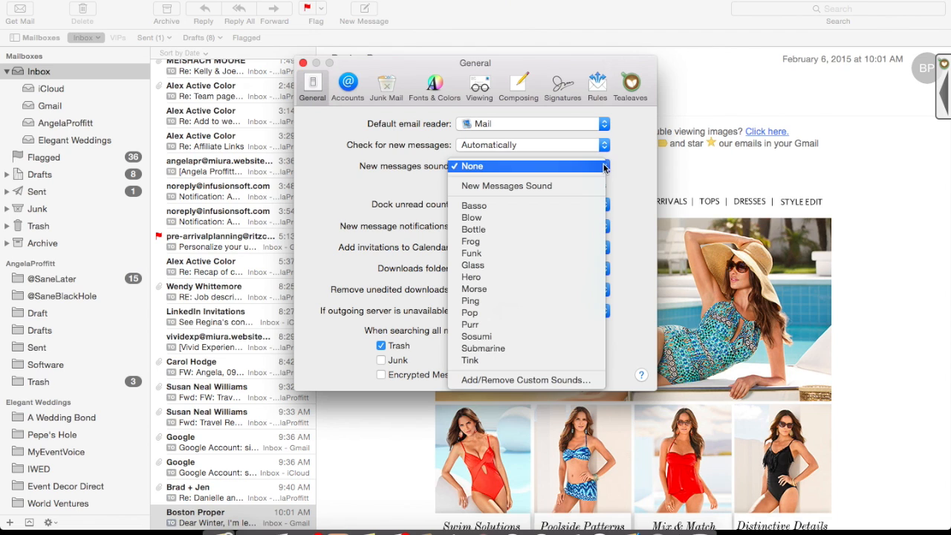
pyautogui.click(604, 167)
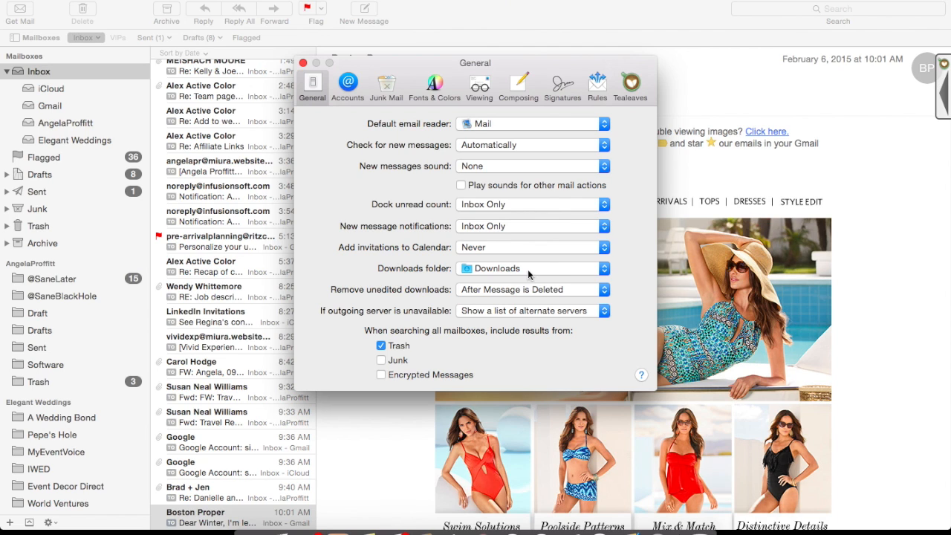
pyautogui.click(606, 272)
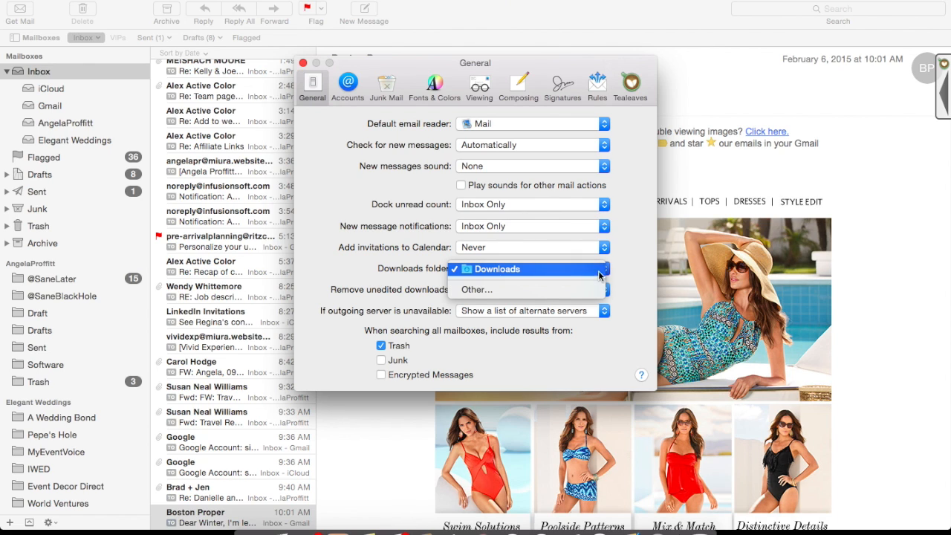
pyautogui.click(551, 271)
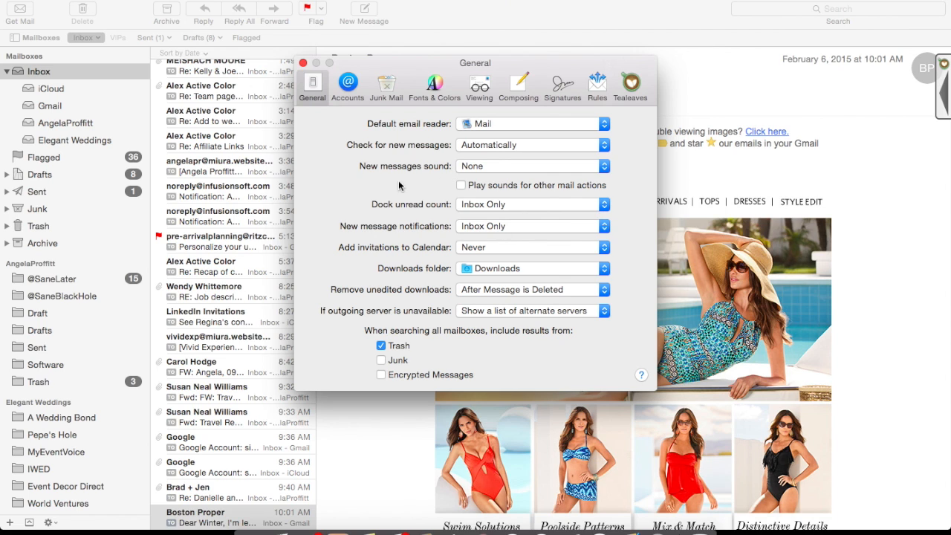
# Step: Open the account settings and allow connecting to the mail servers whose certificates cannot be verified
pyautogui.click(348, 85)
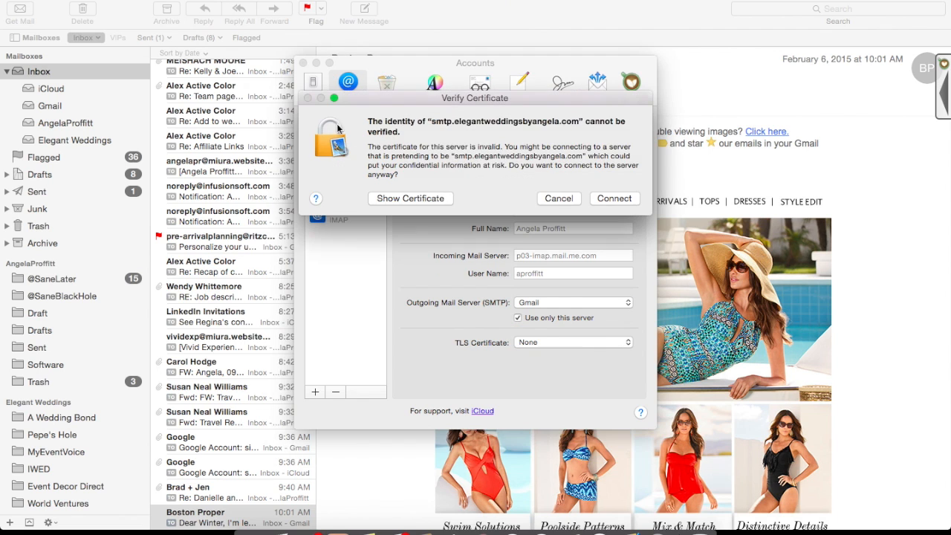
pyautogui.click(625, 201)
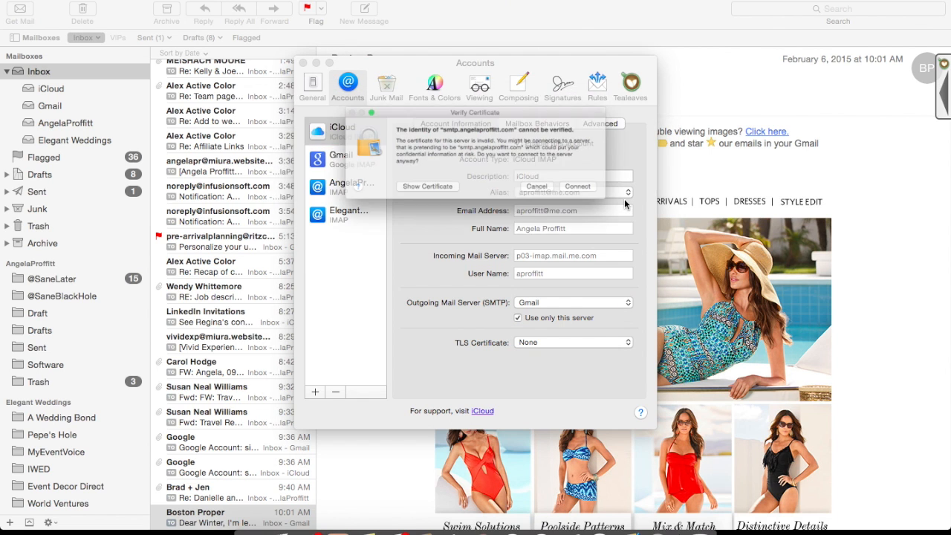
pyautogui.click(624, 199)
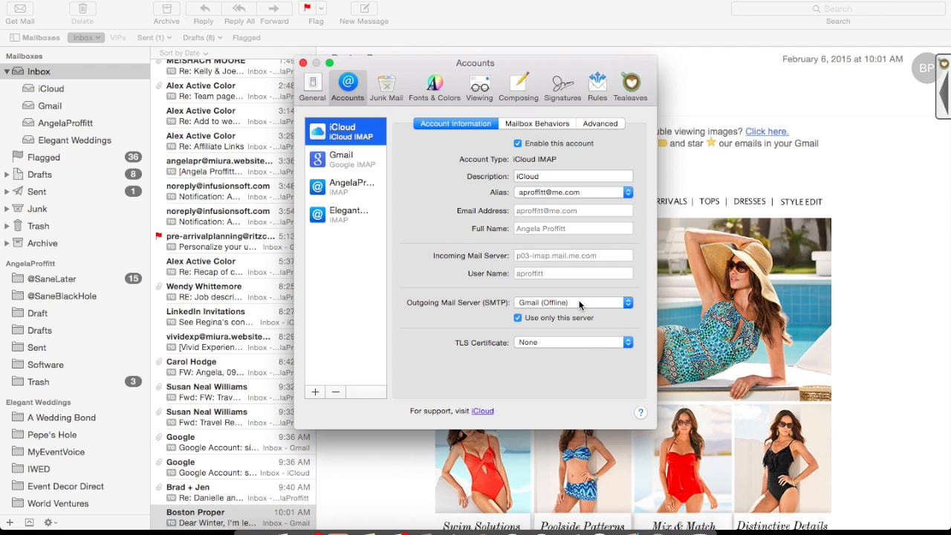
# Step: Set the iCloud account to permanently erase deleted messages when one month old and to store deleted messages on the server
pyautogui.click(532, 124)
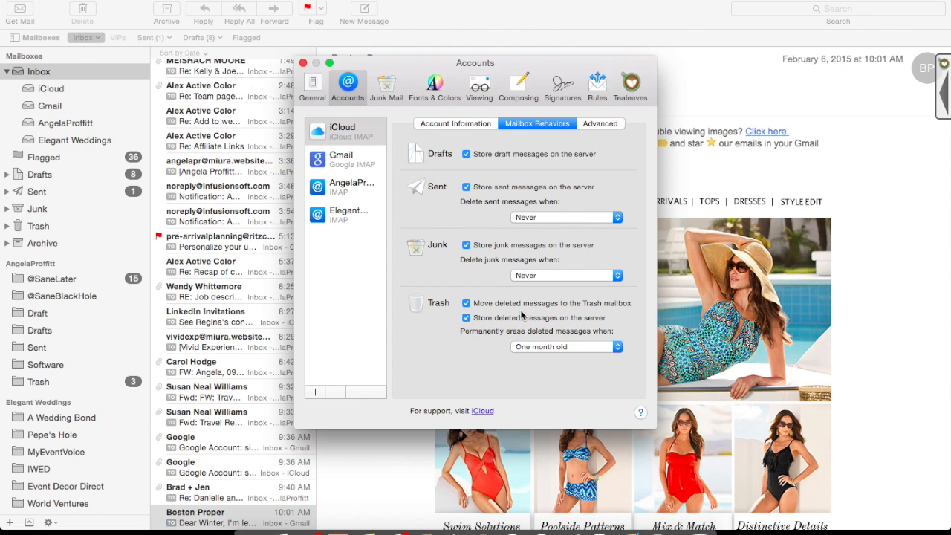
pyautogui.click(556, 321)
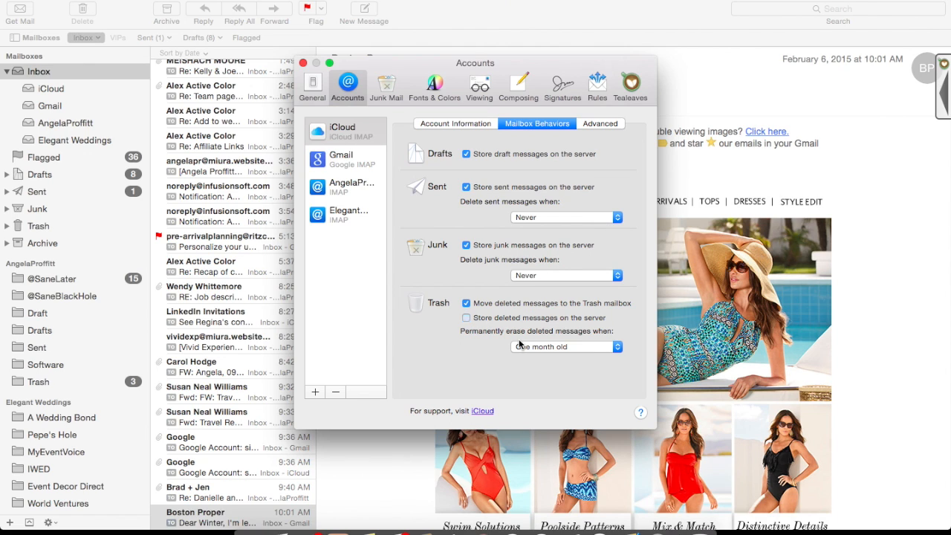
pyautogui.click(616, 351)
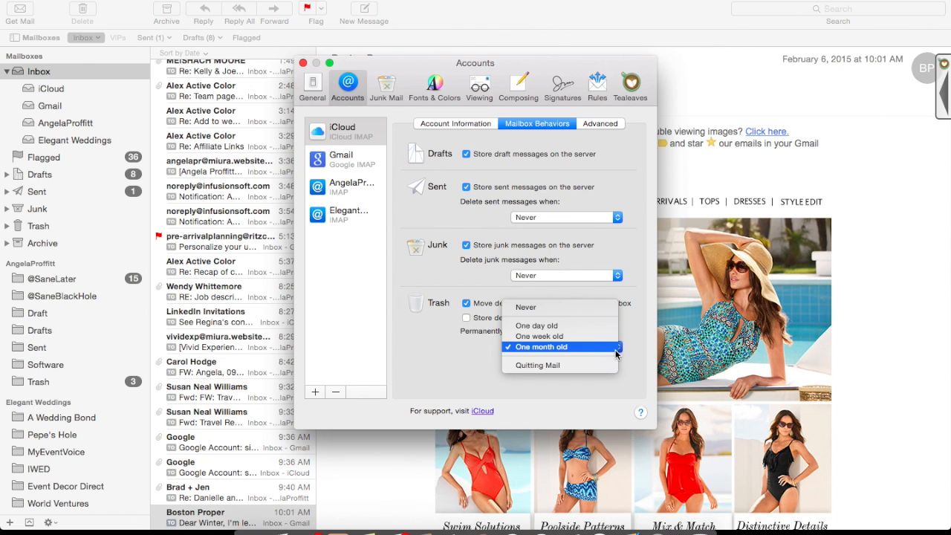
pyautogui.click(615, 348)
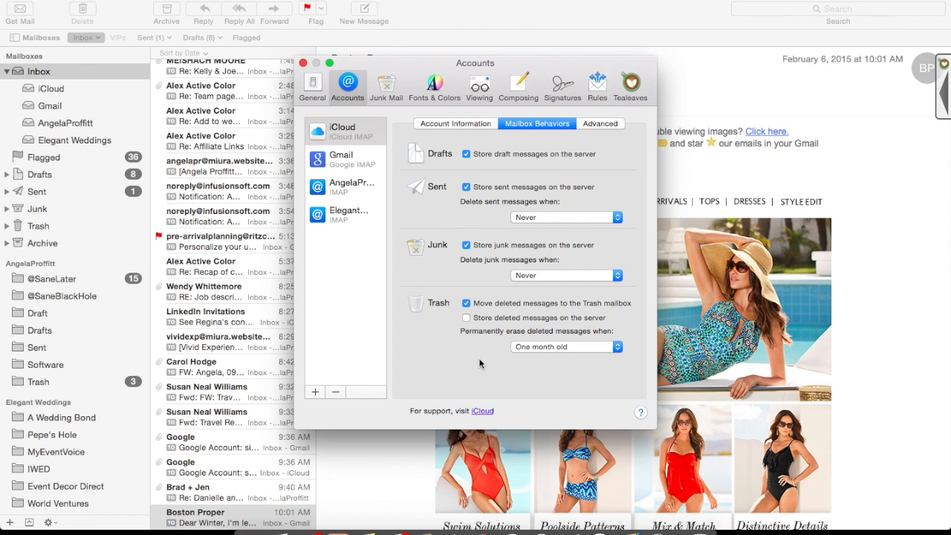
pyautogui.click(466, 318)
# Step: Review the iCloud account's advanced options and the junk mail filtering settings
pyautogui.click(607, 125)
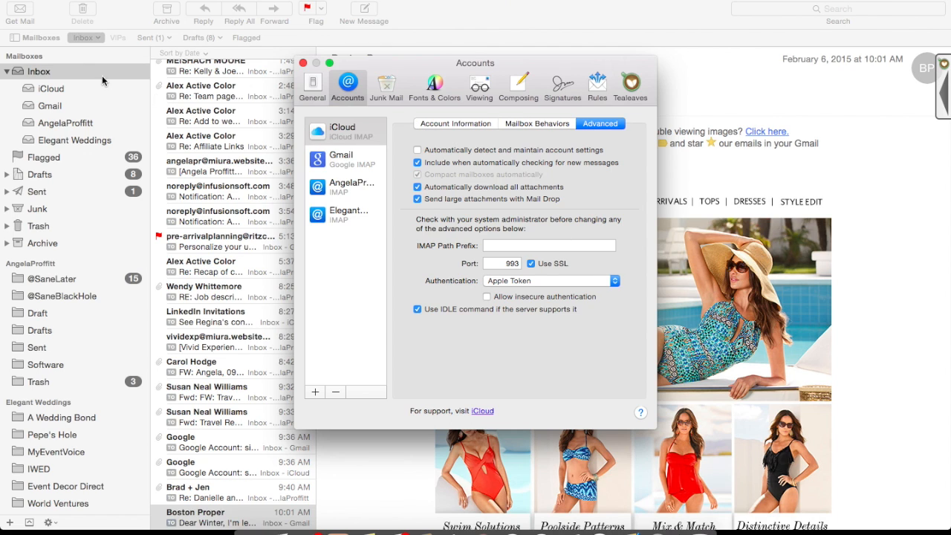
pyautogui.click(386, 89)
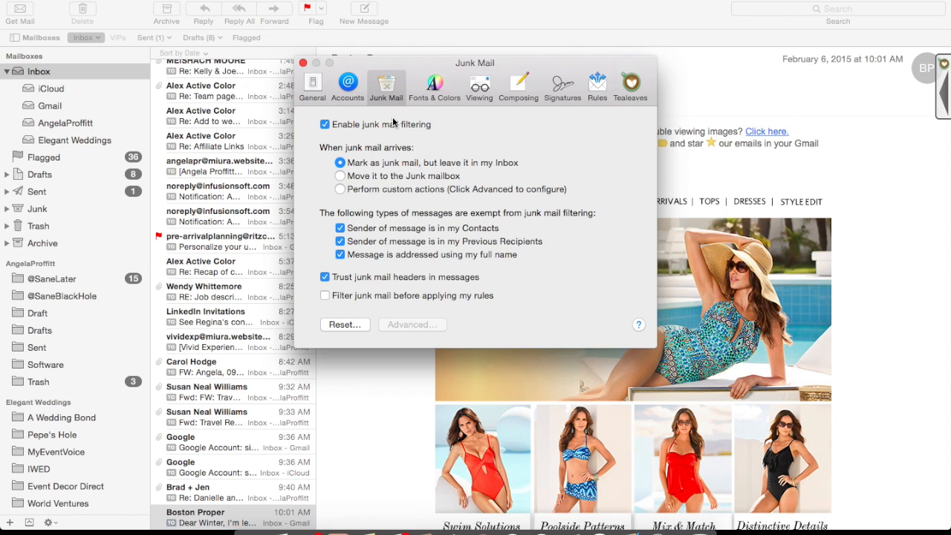
# Step: Try colored quoted text in the Fonts & Colors settings, then turn it off again
pyautogui.click(439, 90)
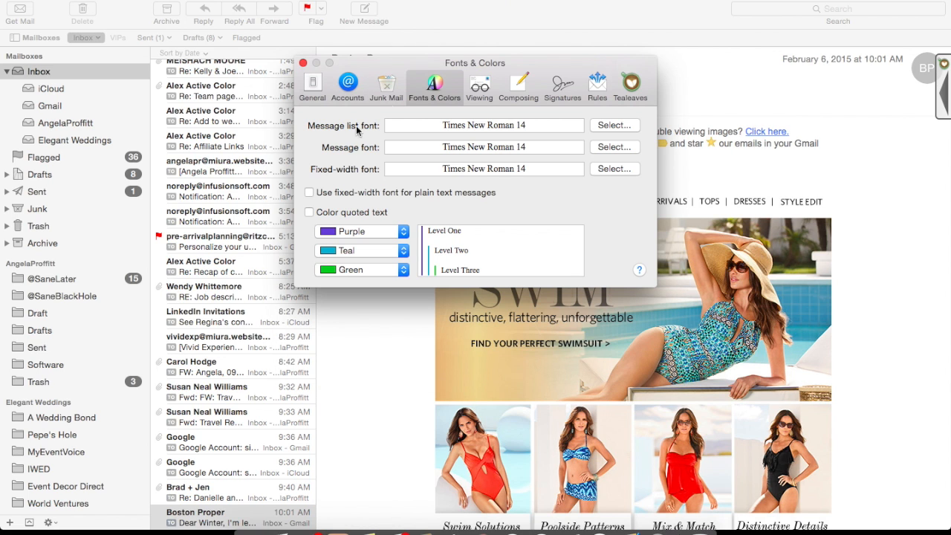
pyautogui.click(309, 213)
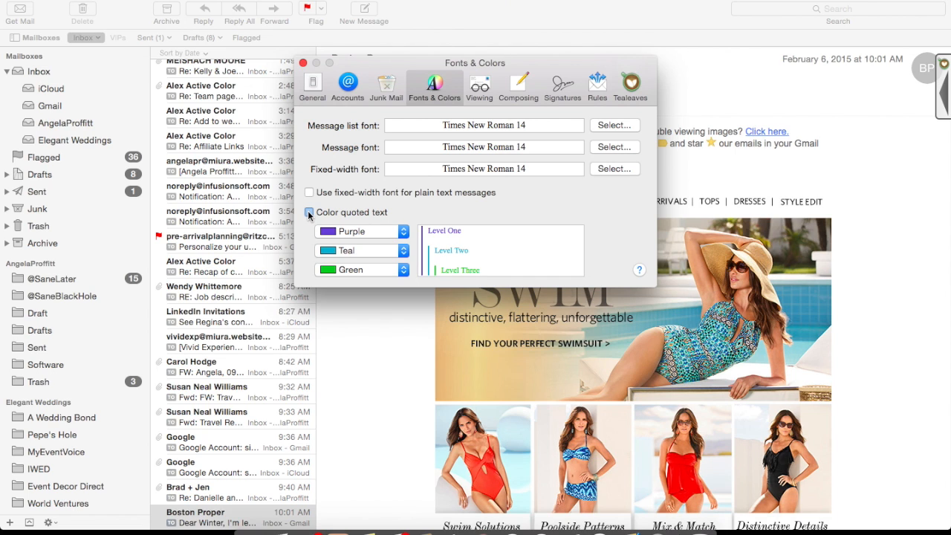
pyautogui.click(309, 213)
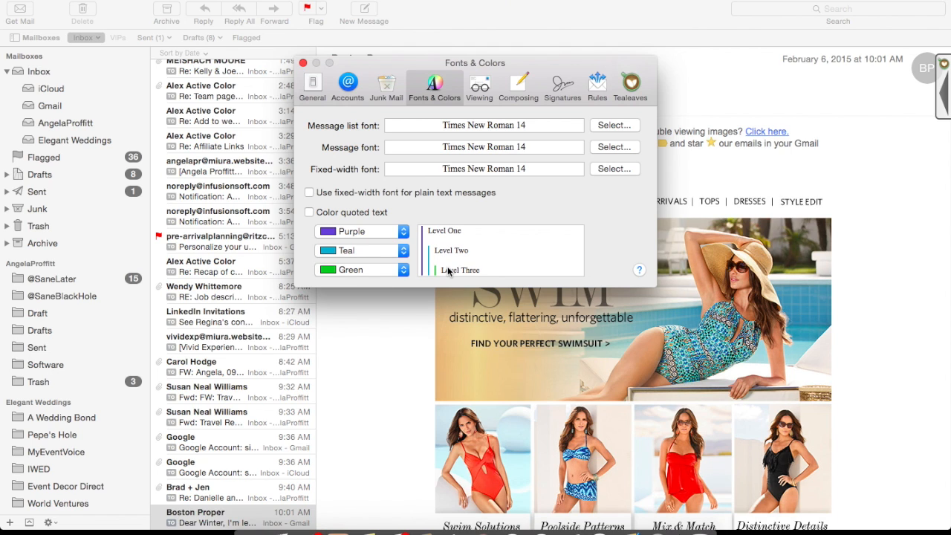
# Step: Try a two-line list preview in the Viewing settings, then set the list preview back to None
pyautogui.click(472, 101)
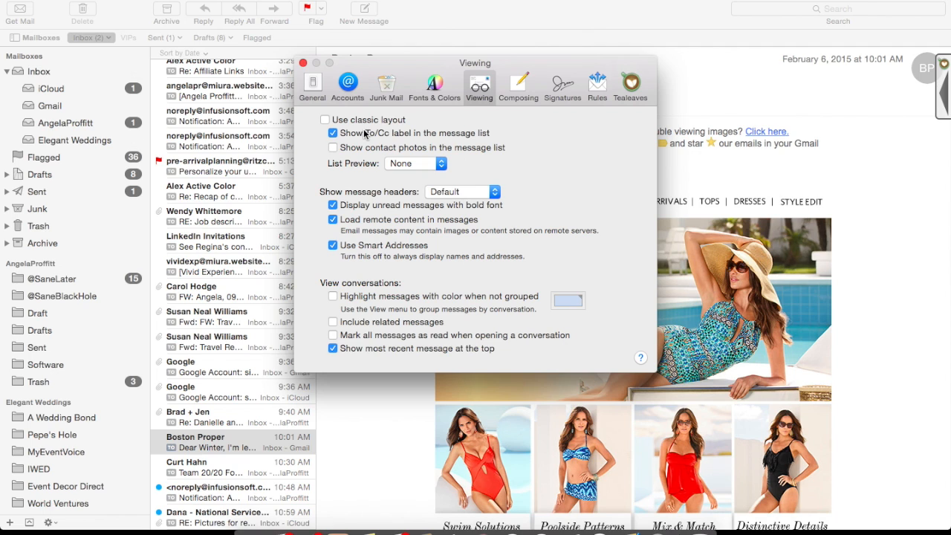
pyautogui.click(440, 168)
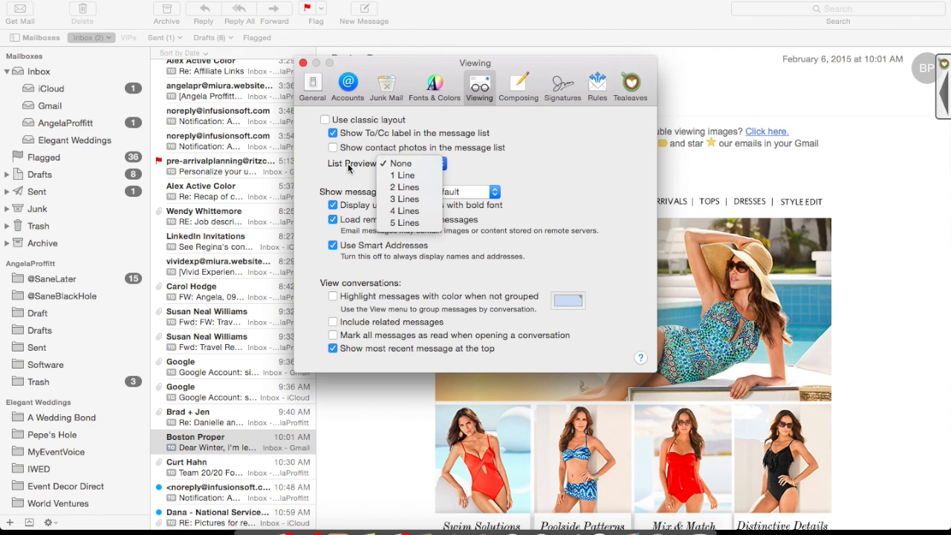
pyautogui.moveTo(414, 68); pyautogui.dragTo(498, 70)
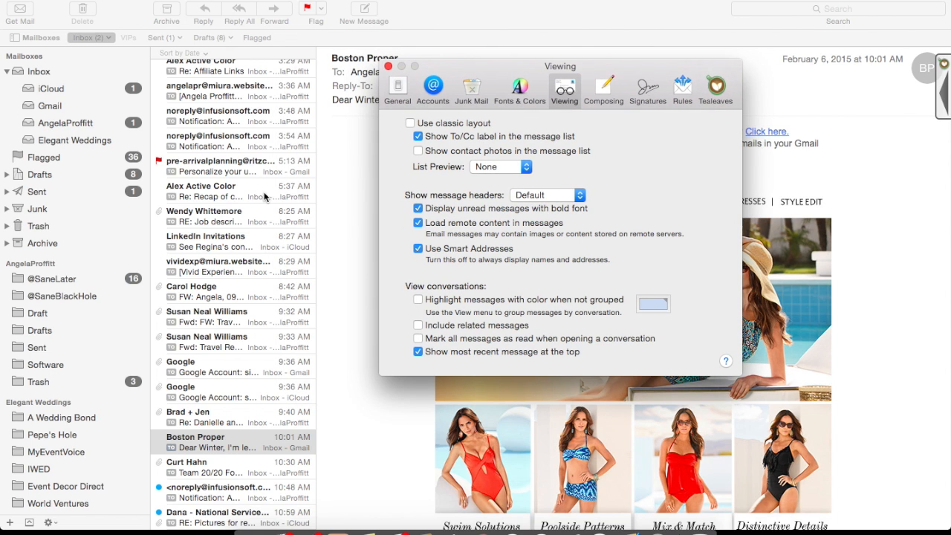
pyautogui.click(523, 167)
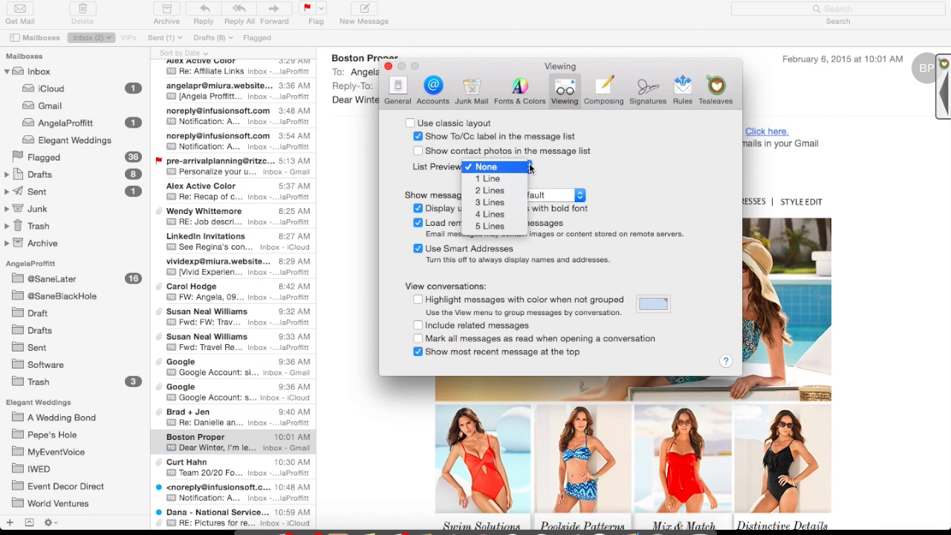
pyautogui.click(513, 191)
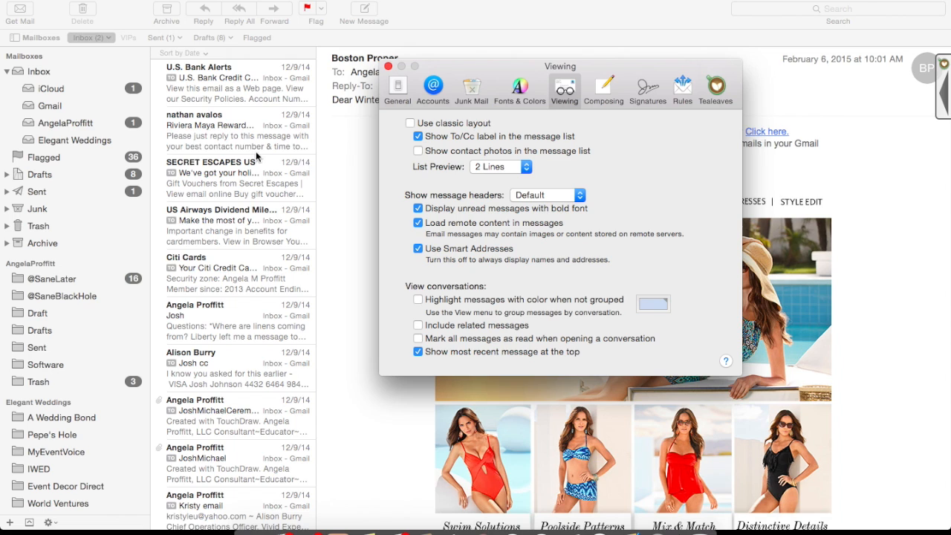
pyautogui.click(526, 168)
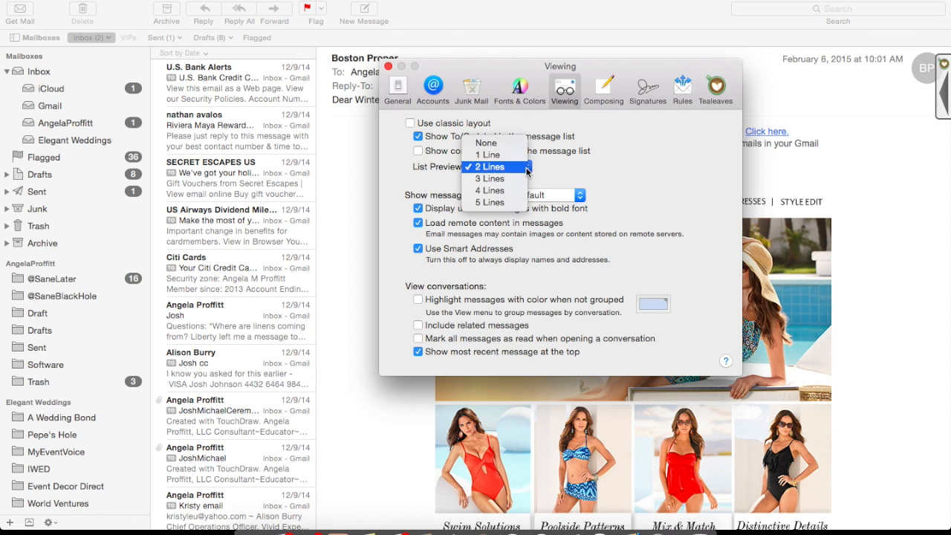
pyautogui.click(506, 146)
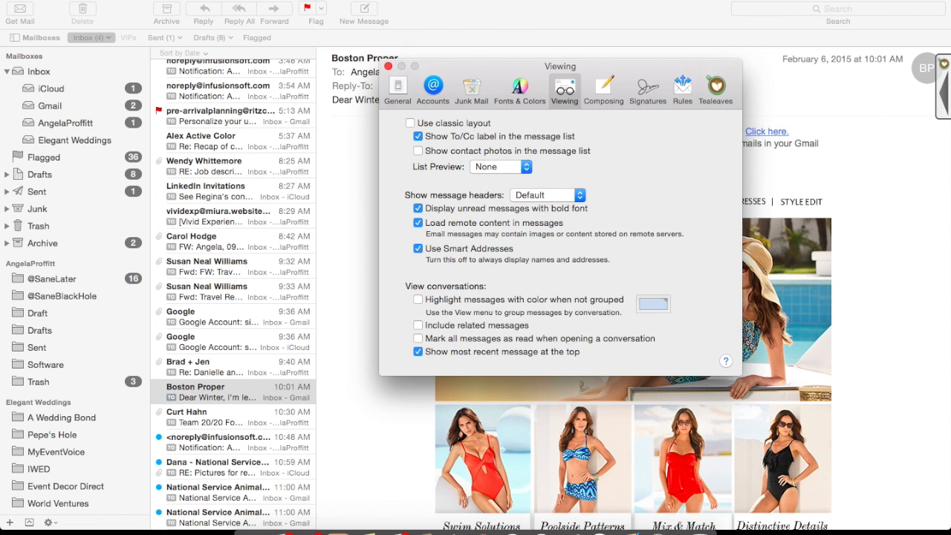
# Step: Look at the Organize by Conversation option and browse the ungrouped messages in the inbox list
pyautogui.click(131, 0)
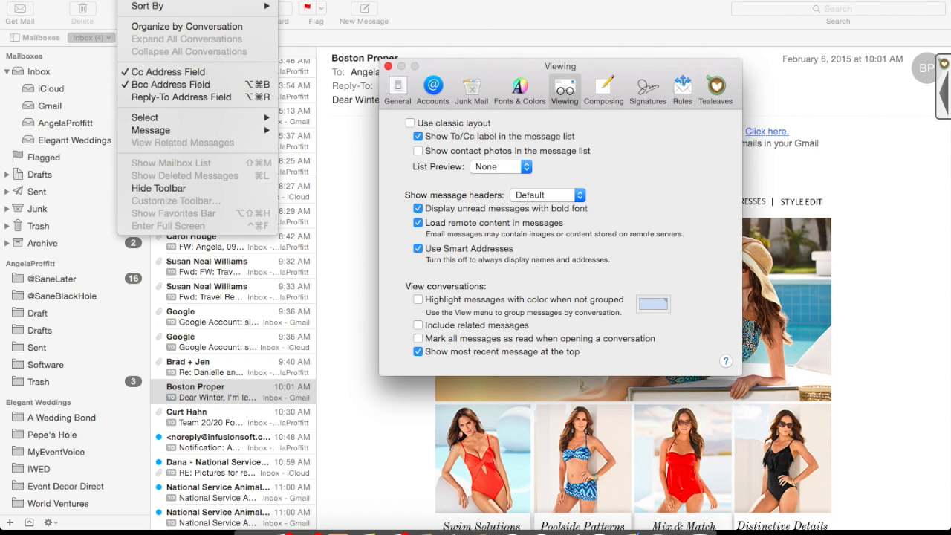
pyautogui.click(171, 28)
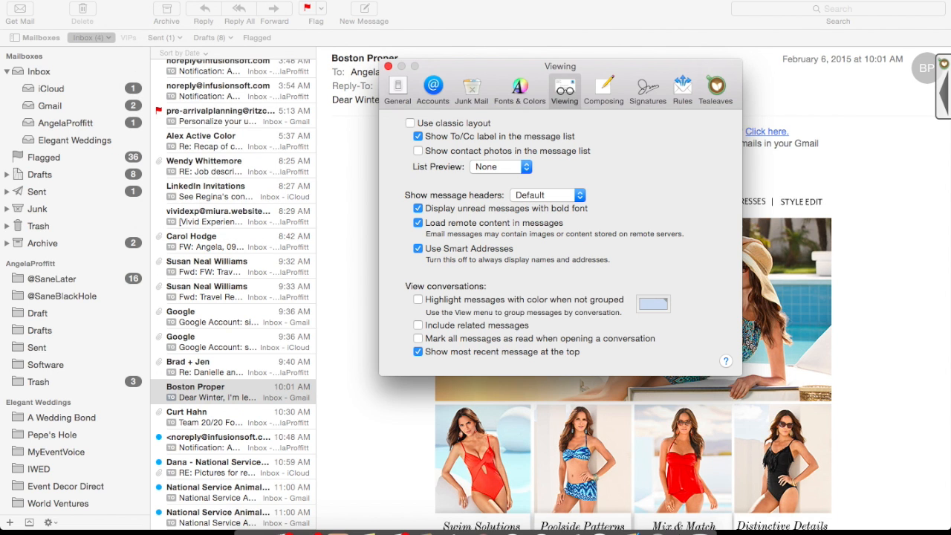
pyautogui.scroll(1, 216, 140)
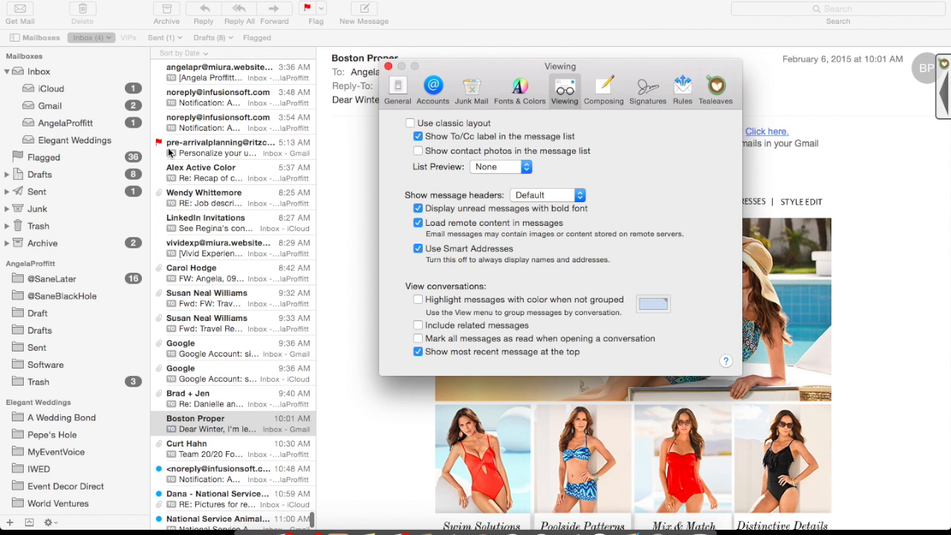
pyautogui.scroll(10, 165, 142)
pyautogui.scroll(6, 167, 143)
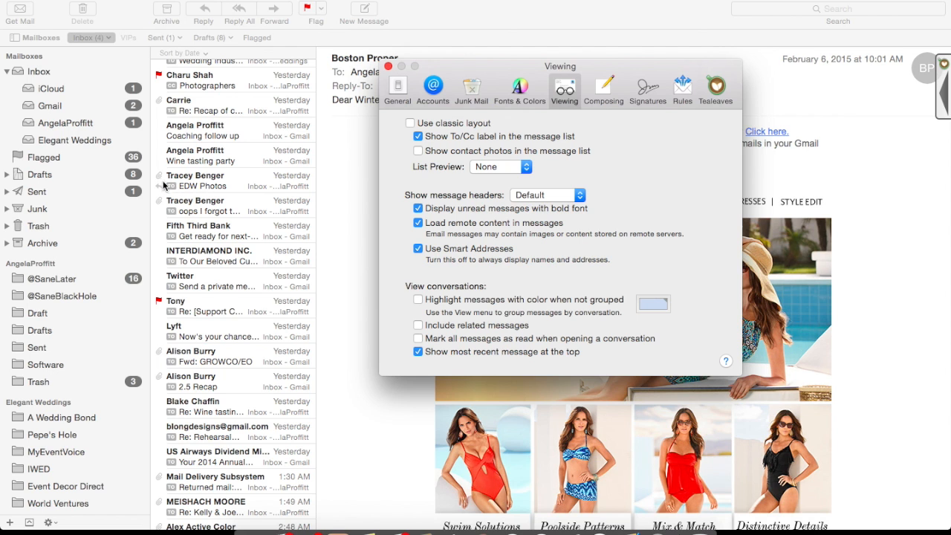
pyautogui.scroll(-10, 178, 290)
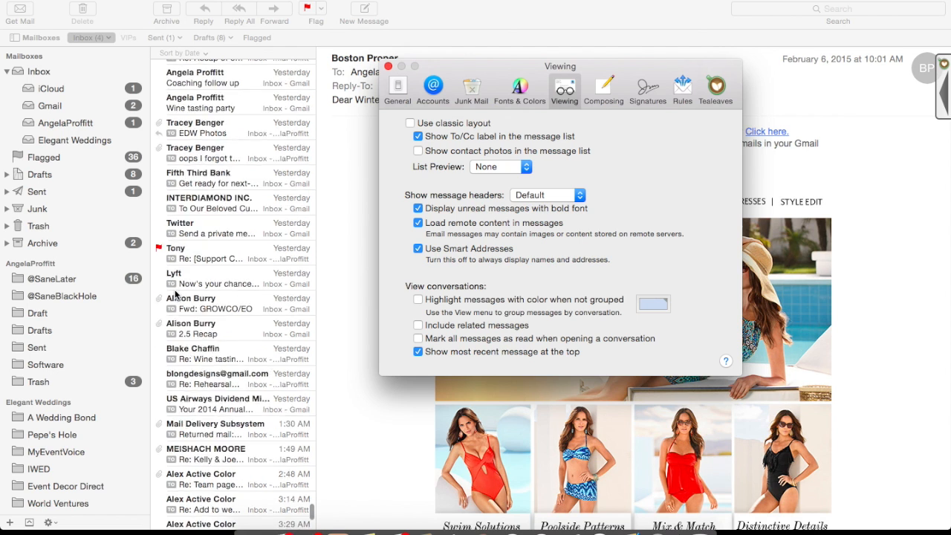
pyautogui.scroll(-8, 205, 186)
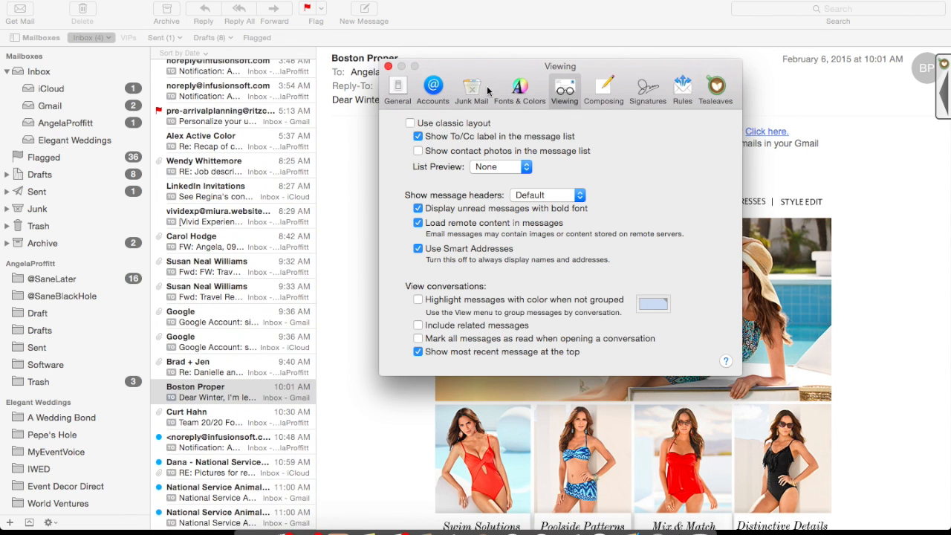
pyautogui.moveTo(498, 65); pyautogui.dragTo(459, 87)
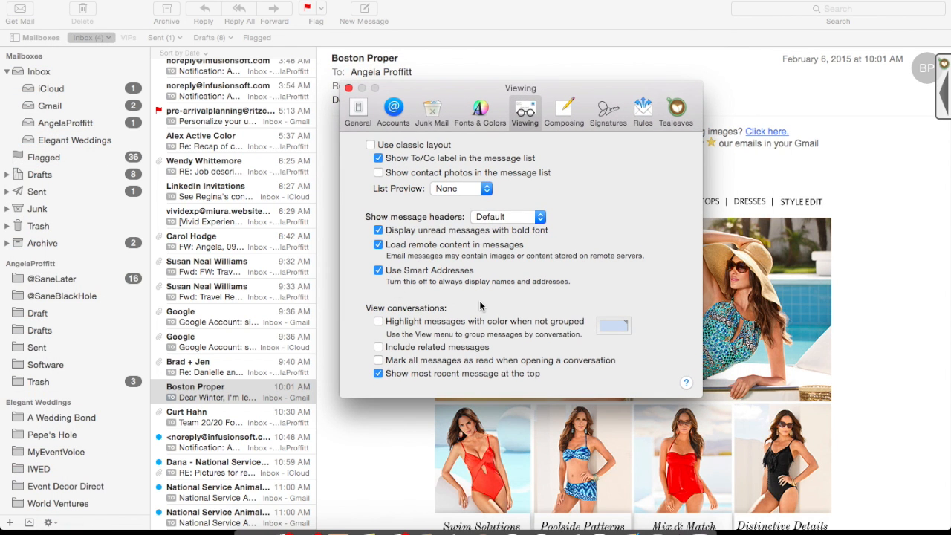
# Step: Review the Composing settings and choose the main business address for sending new messages
pyautogui.click(565, 111)
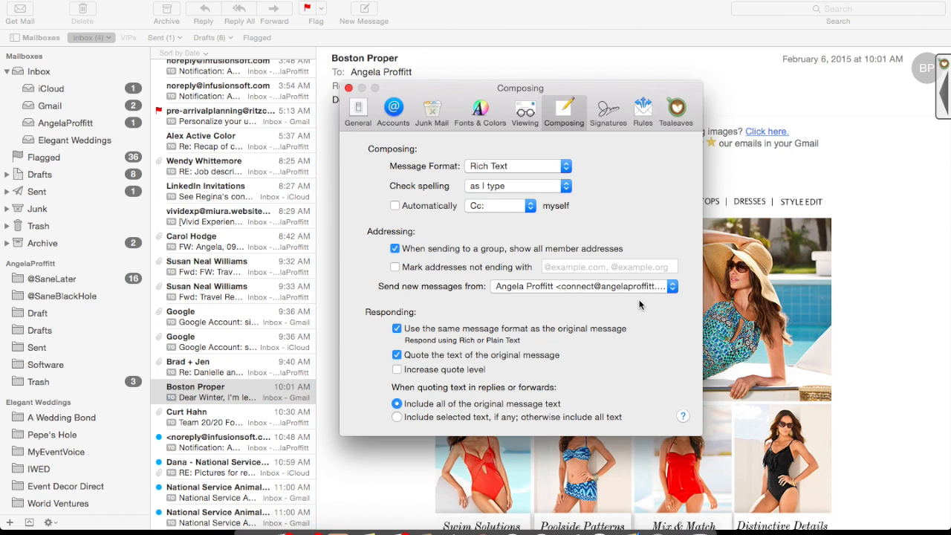
pyautogui.click(673, 287)
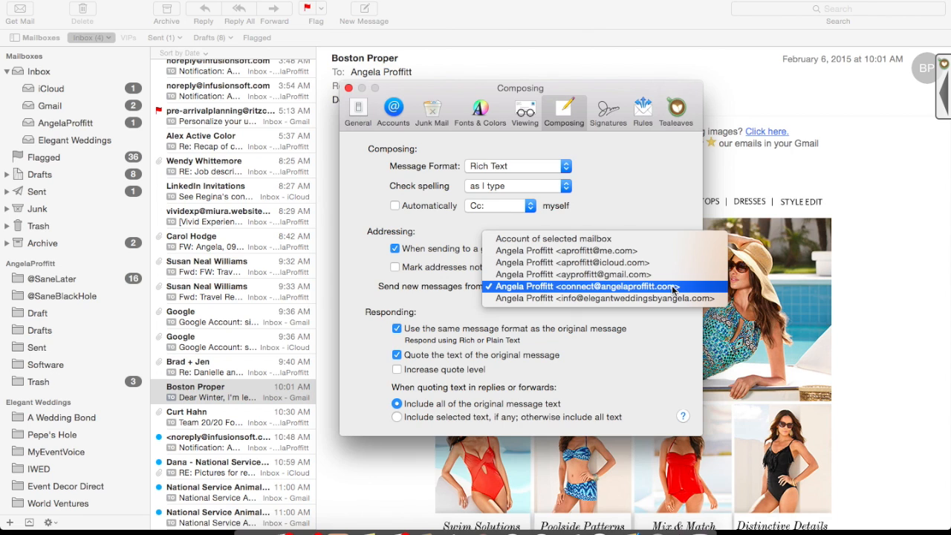
pyautogui.click(599, 289)
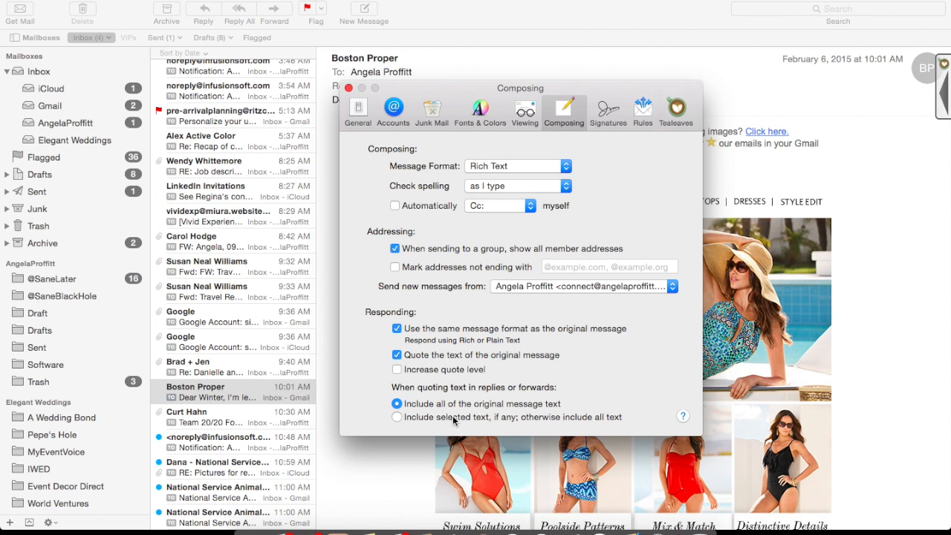
# Step: Review the signatures assigned to each mail account, then return to the list of all signatures
pyautogui.click(607, 122)
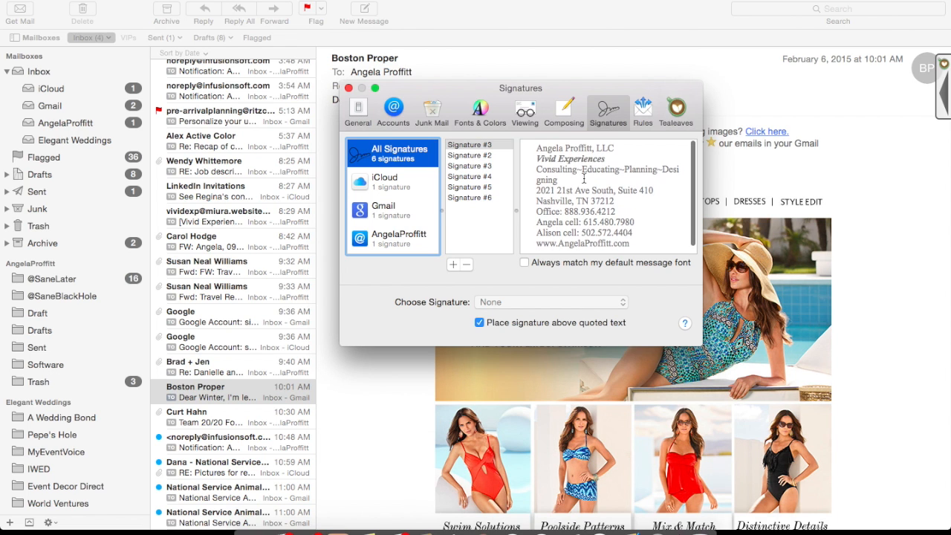
pyautogui.click(394, 178)
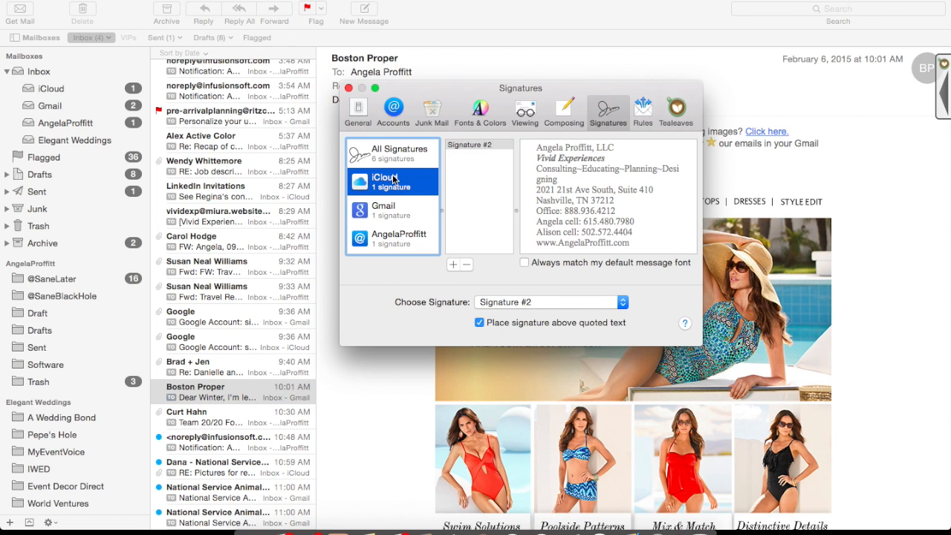
pyautogui.click(388, 216)
pyautogui.click(385, 237)
pyautogui.scroll(-1, 385, 241)
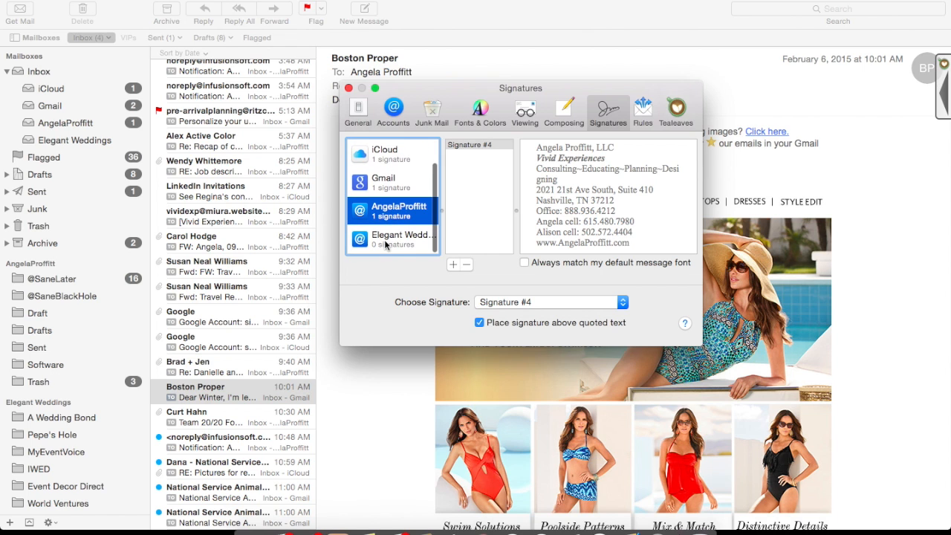
pyautogui.click(384, 245)
pyautogui.click(385, 212)
pyautogui.click(385, 183)
pyautogui.click(385, 158)
pyautogui.scroll(1, 385, 159)
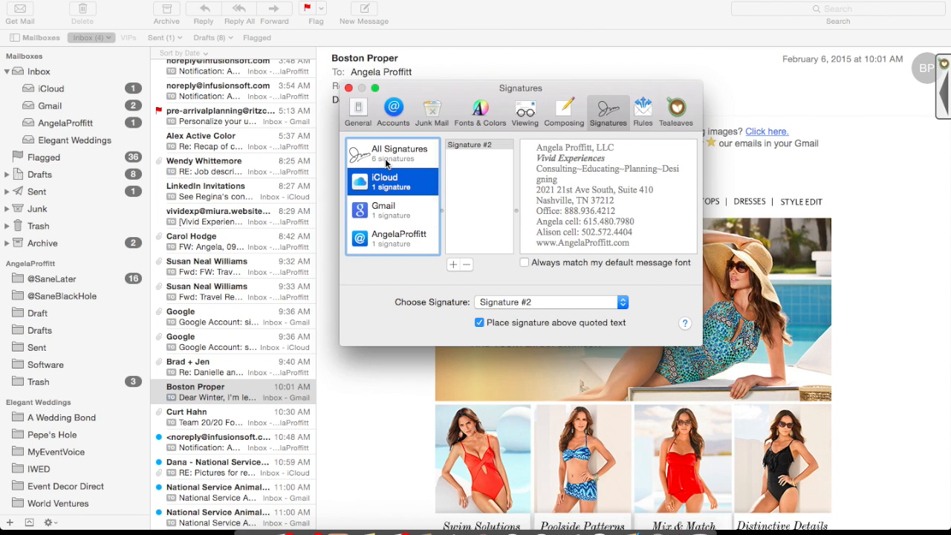
pyautogui.click(386, 162)
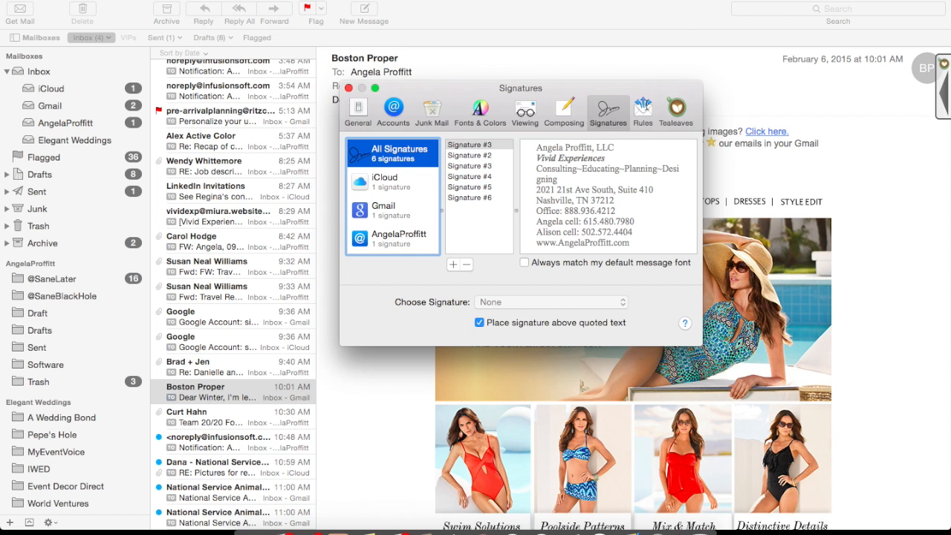
# Step: Review the mail rules and the General settings, then close the preferences
pyautogui.click(643, 108)
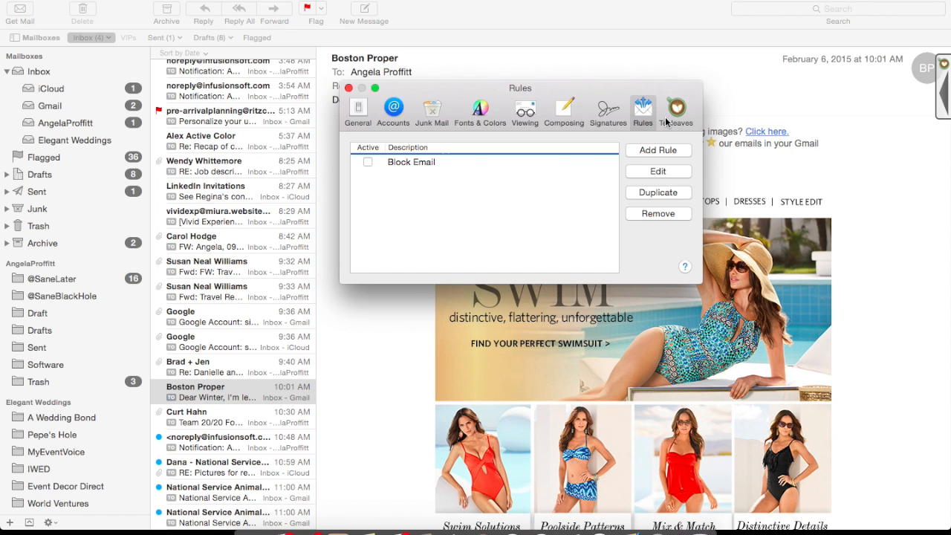
pyautogui.click(357, 110)
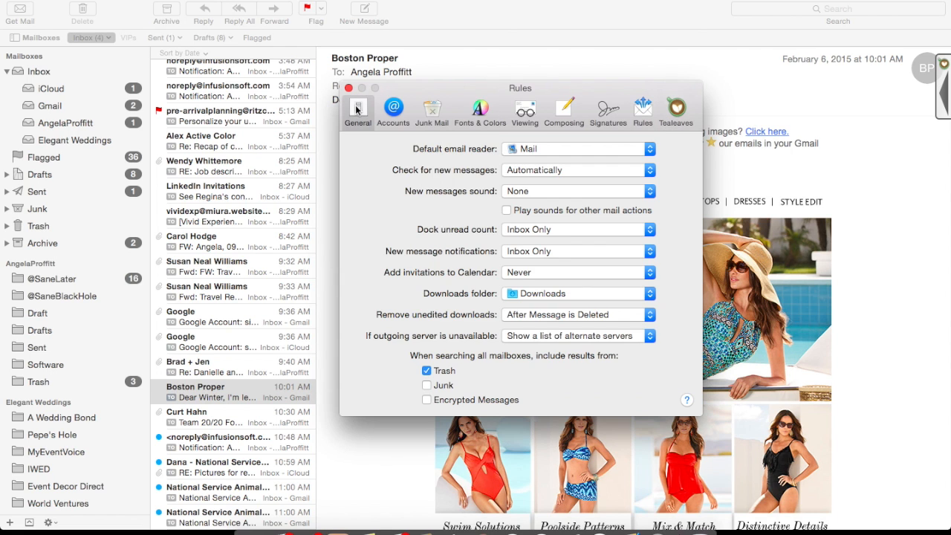
pyautogui.click(349, 88)
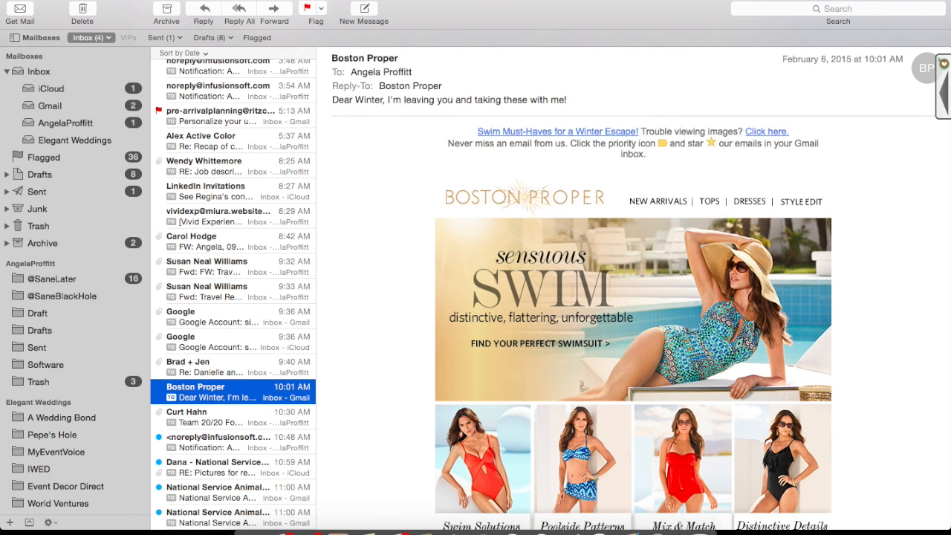
# Step: Examine the available application, editing, viewing, mailbox, message and formatting commands, including Get All New Mail, Synchronize All Accounts and Apply Rules
pyautogui.click(44, 0)
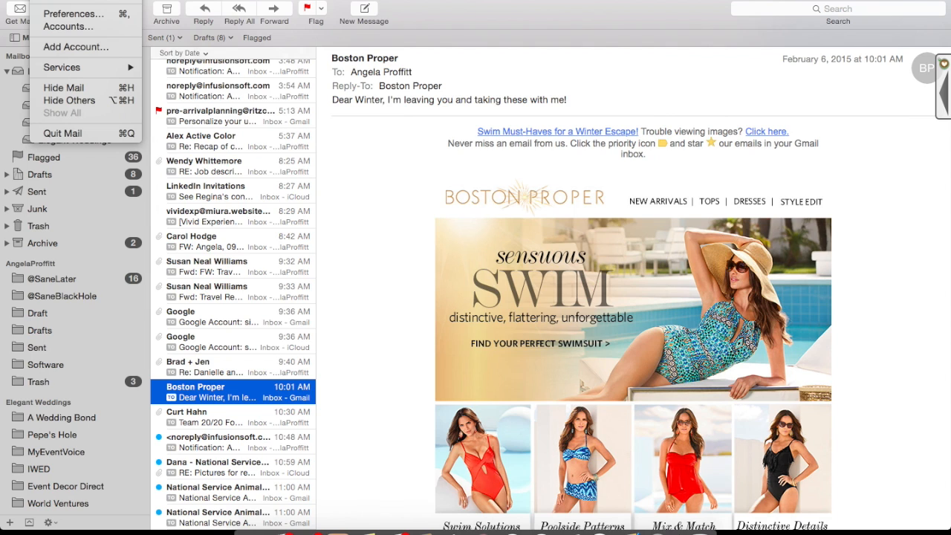
pyautogui.moveTo(73, 0)
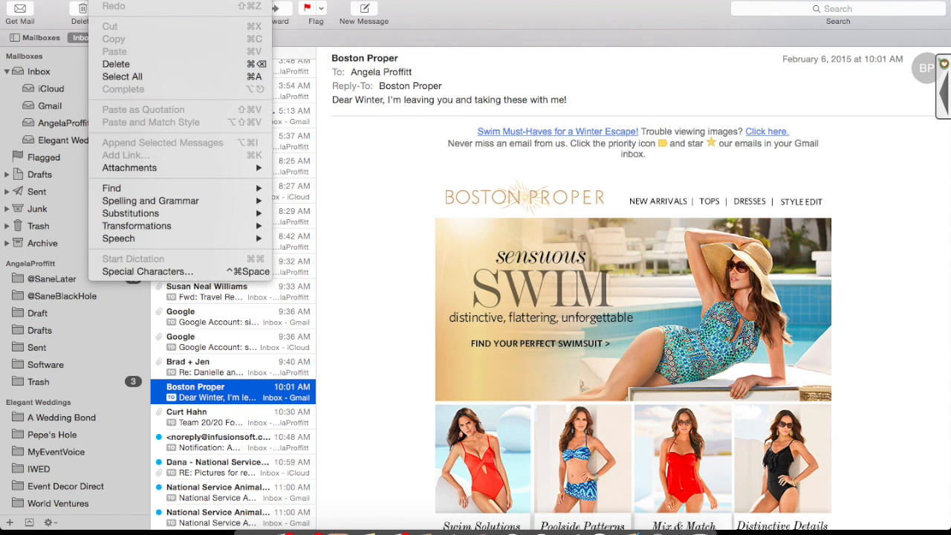
pyautogui.moveTo(130, 0)
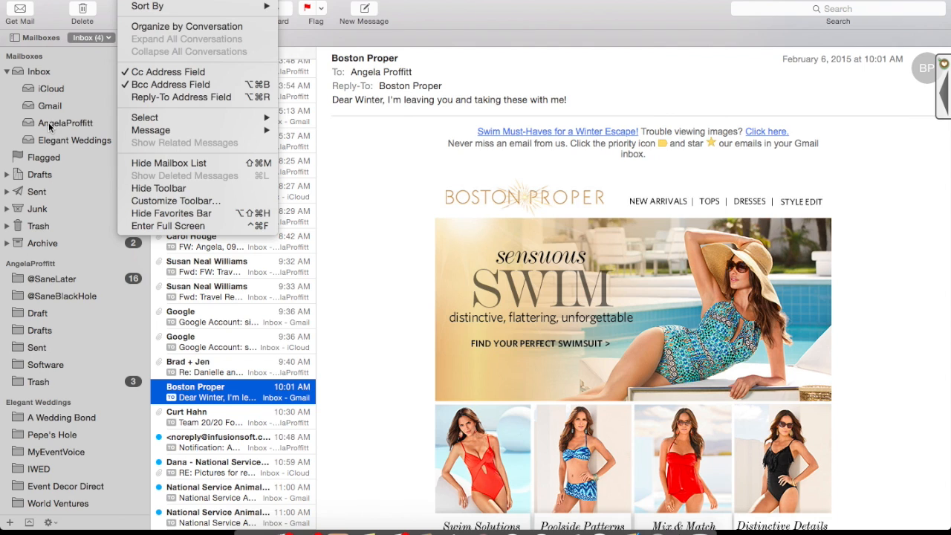
pyautogui.moveTo(172, 0)
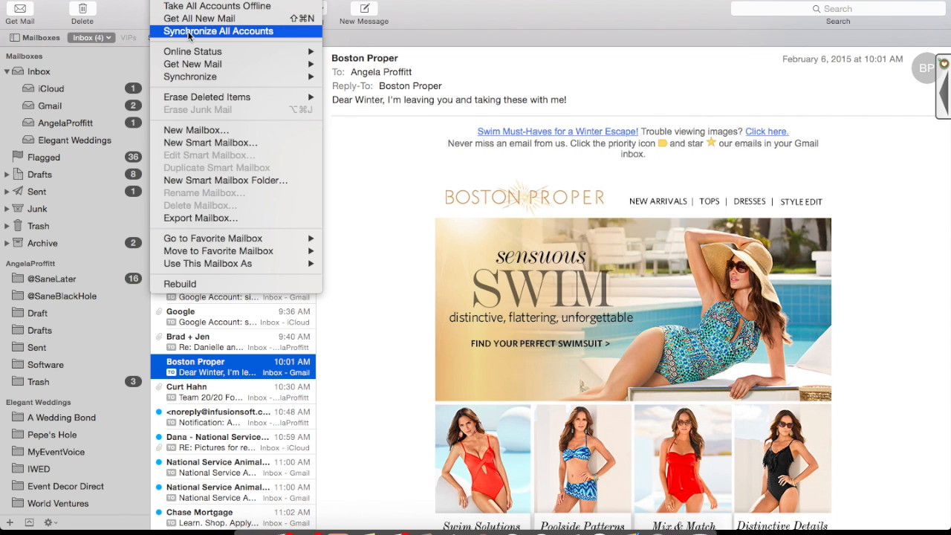
pyautogui.moveTo(208, 81)
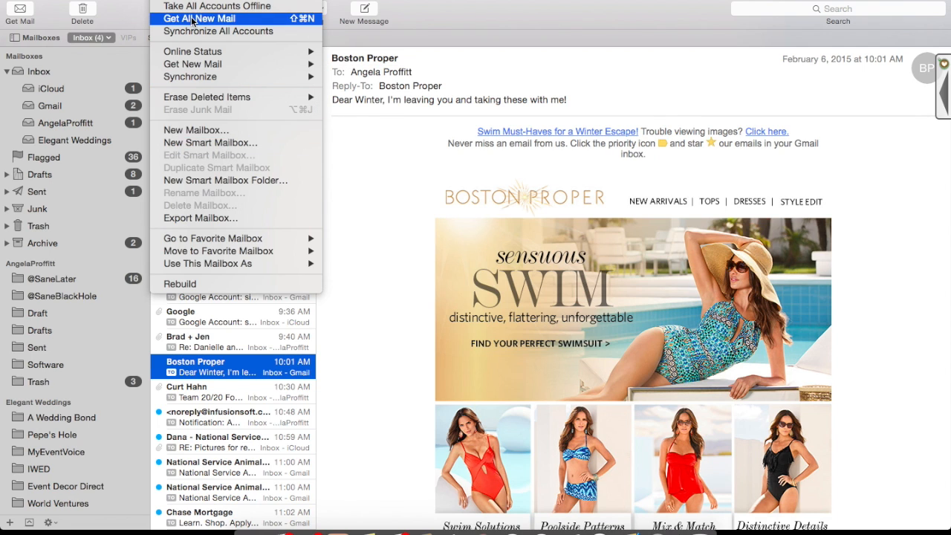
pyautogui.moveTo(220, 0)
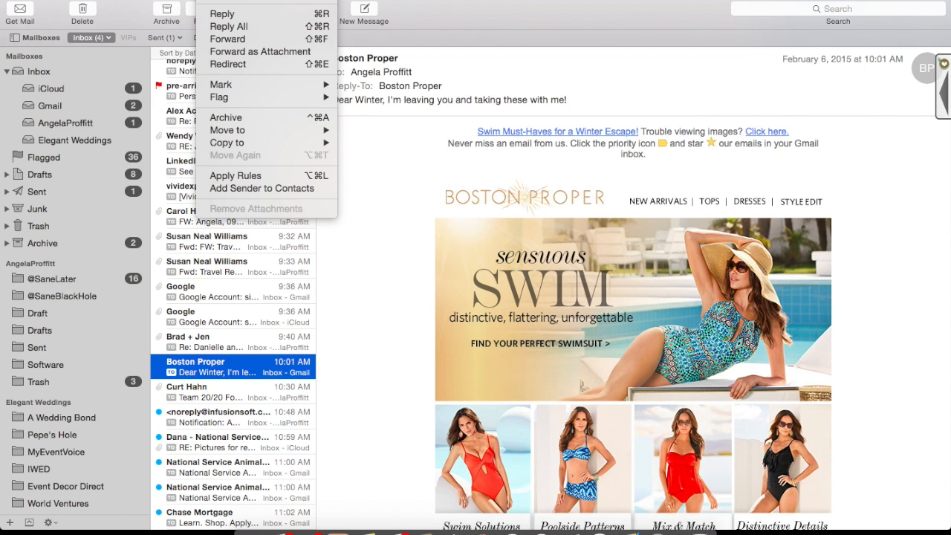
pyautogui.moveTo(299, 99)
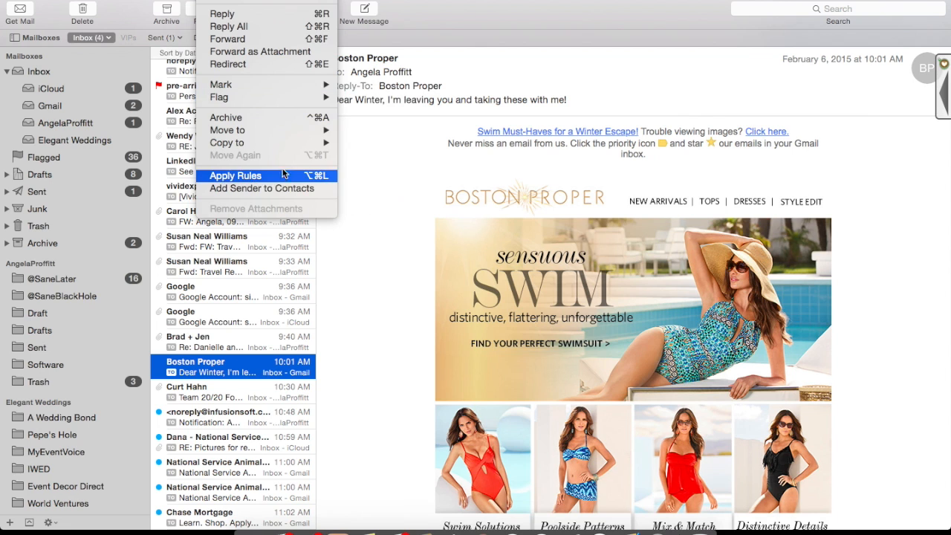
pyautogui.moveTo(284, 2)
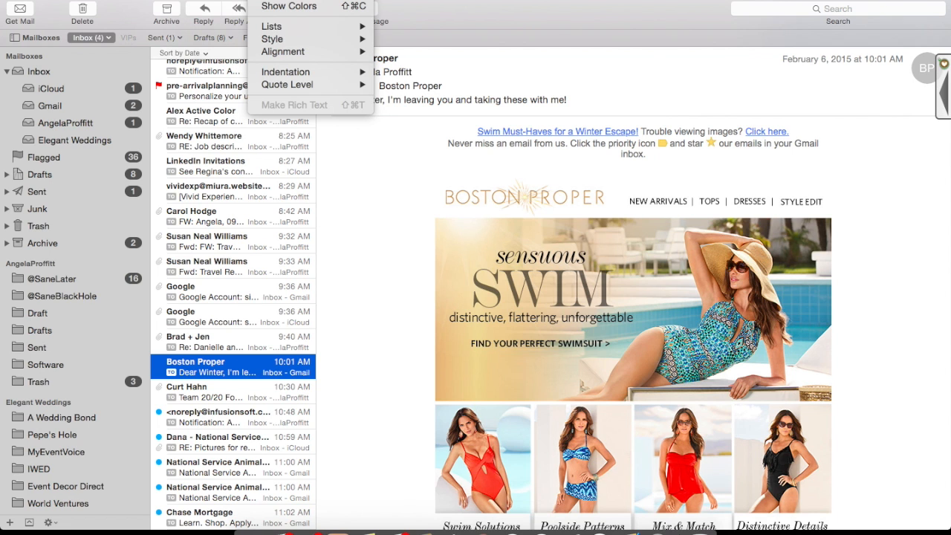
pyautogui.moveTo(44, 1)
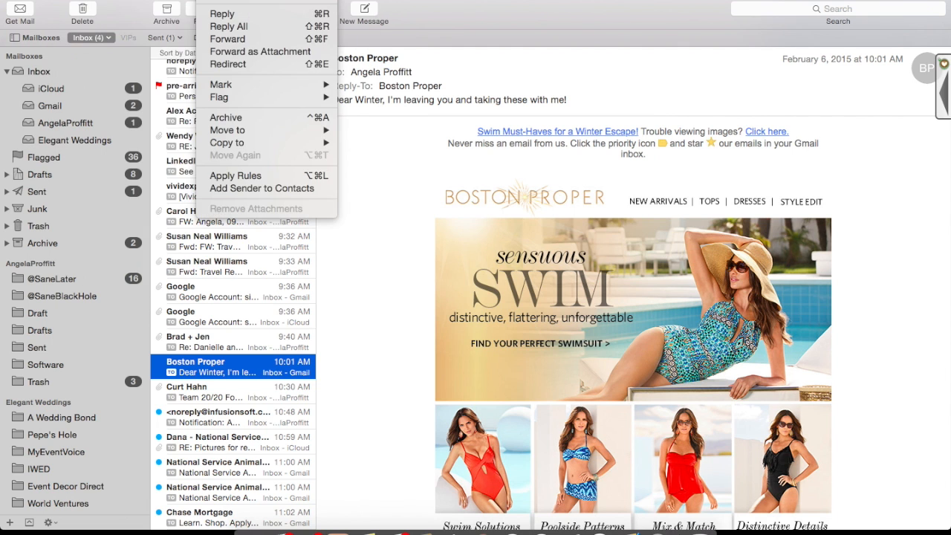
pyautogui.moveTo(124, 2)
pyautogui.click(96, 1)
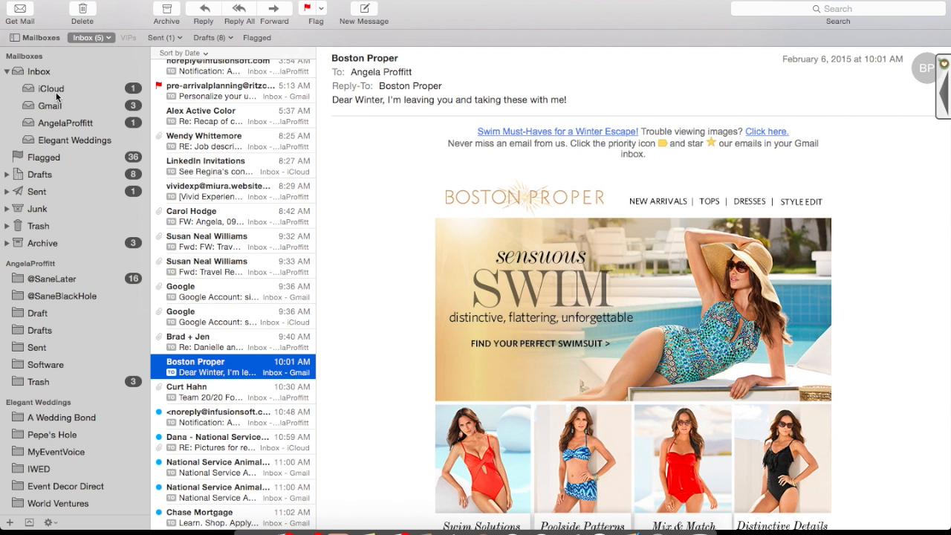
# Step: Examine the mailbox list from the inboxes down to the Gmail folders, and look at the application's Quit command without quitting
pyautogui.scroll(-1, 57, 96)
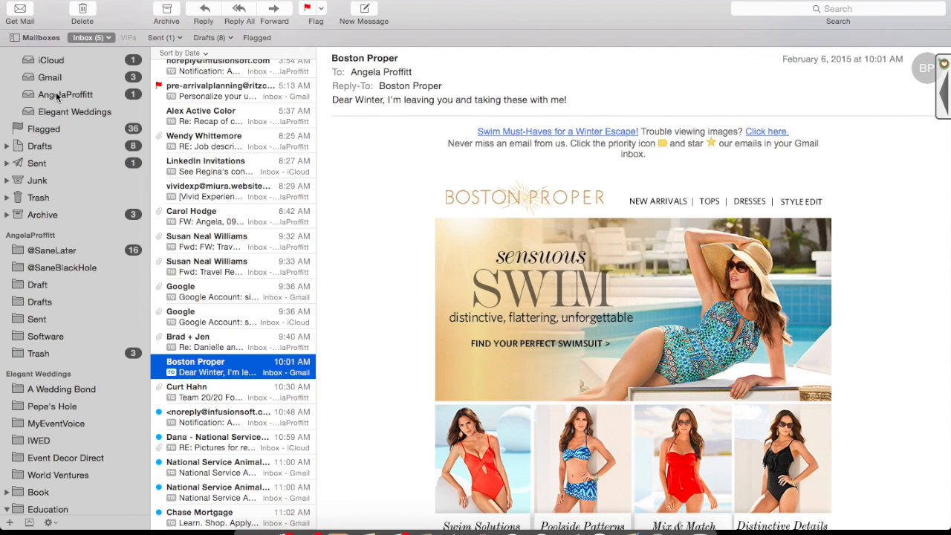
pyautogui.scroll(-2, 57, 96)
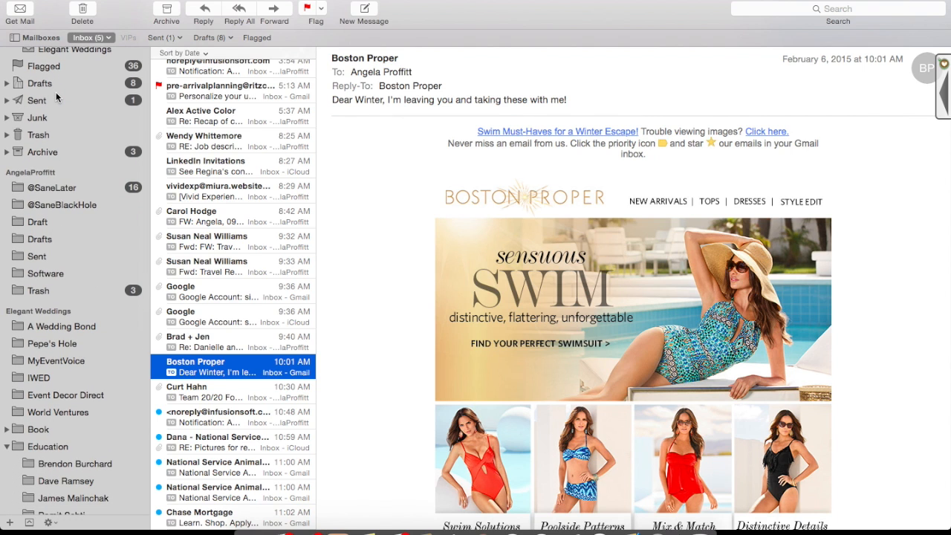
pyautogui.scroll(-6, 56, 92)
pyautogui.scroll(-14, 30, 138)
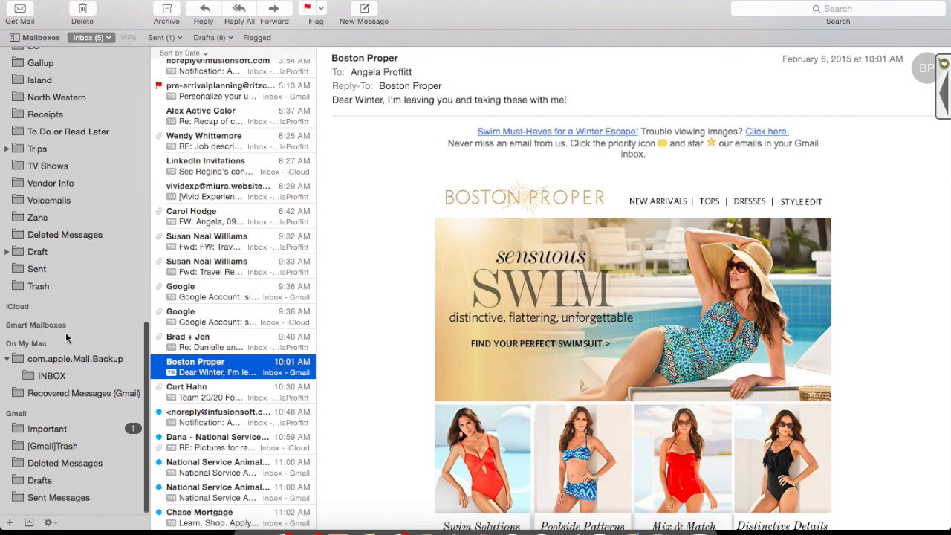
pyautogui.scroll(10, 41, 340)
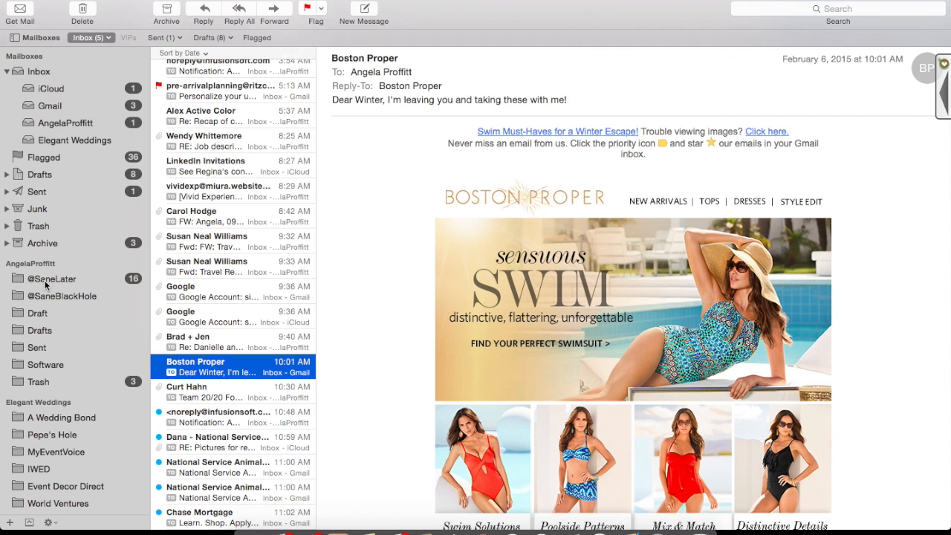
pyautogui.scroll(-2, 45, 280)
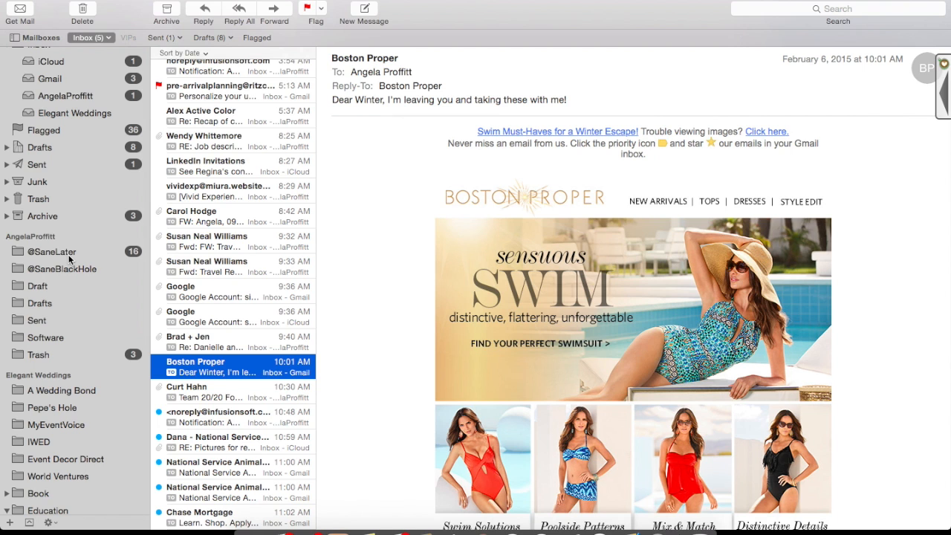
pyautogui.scroll(-9, 69, 258)
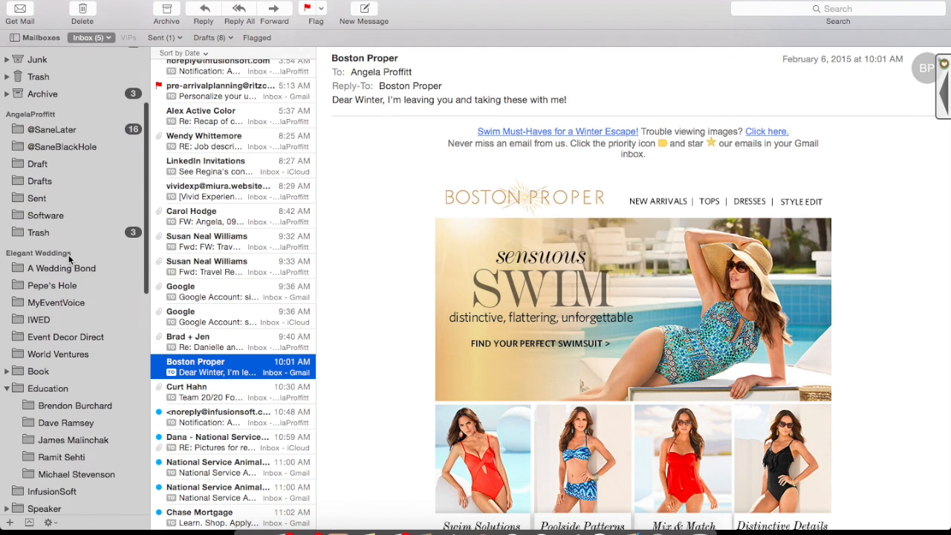
pyautogui.scroll(-2, 69, 259)
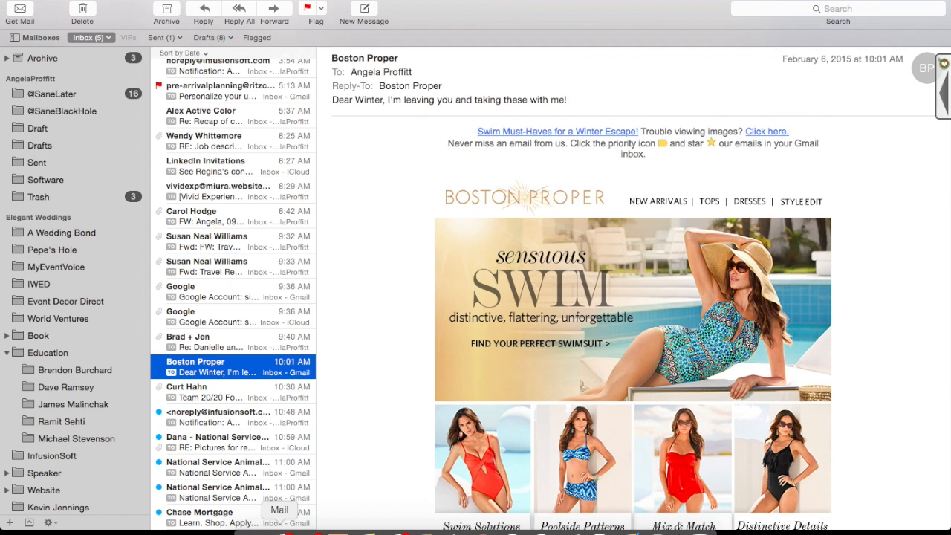
pyautogui.rightClick(280, 532)
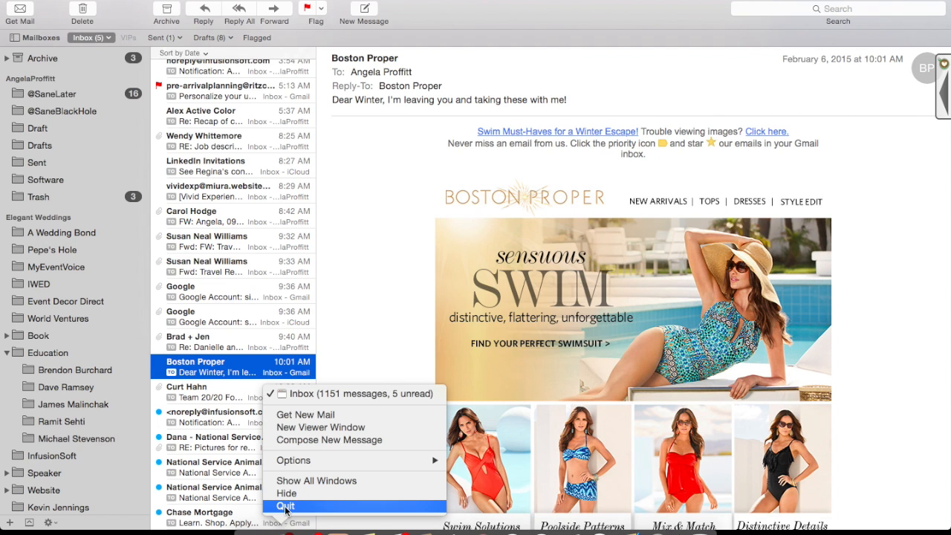
pyautogui.click(279, 532)
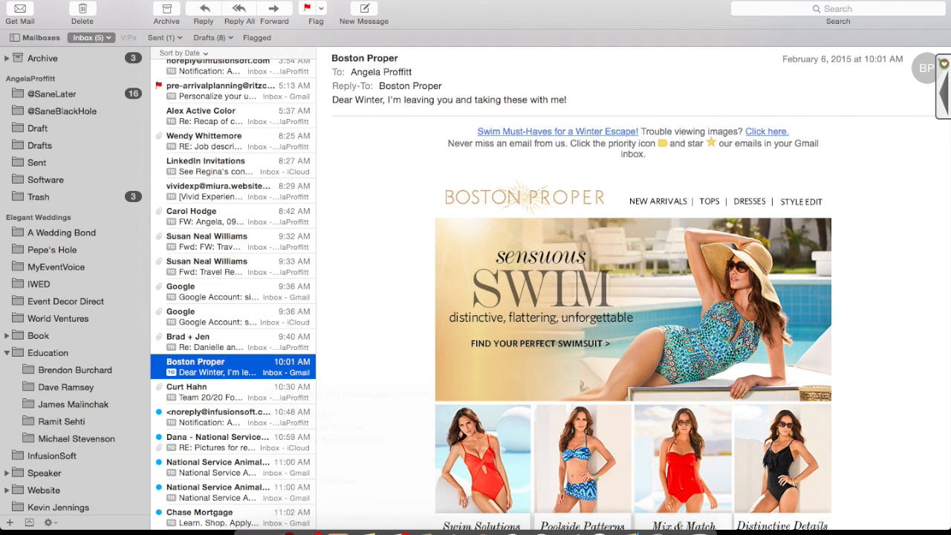
# Step: Collapse the Education folder in the Elegant Weddings account's folder list
pyautogui.scroll(5, 50, 314)
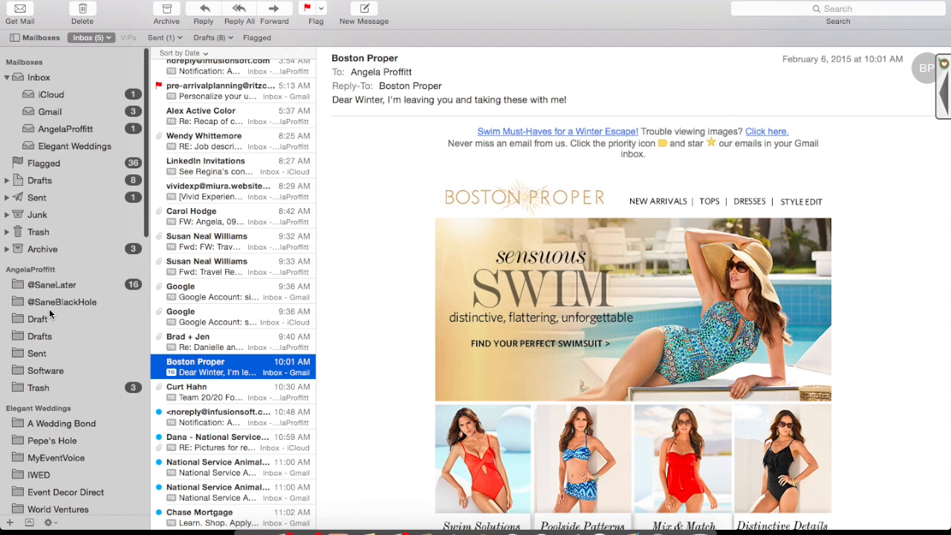
pyautogui.scroll(-5, 50, 314)
pyautogui.scroll(-2, 49, 313)
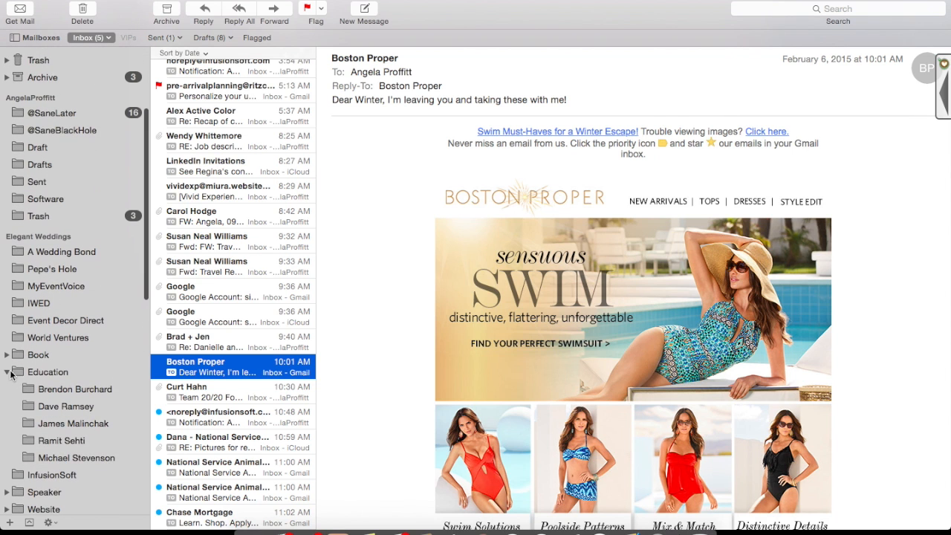
pyautogui.click(8, 363)
# Step: Toggle the folder list of the account directly below Archive between hidden and shown several times, leaving it hidden
pyautogui.scroll(-15, 63, 381)
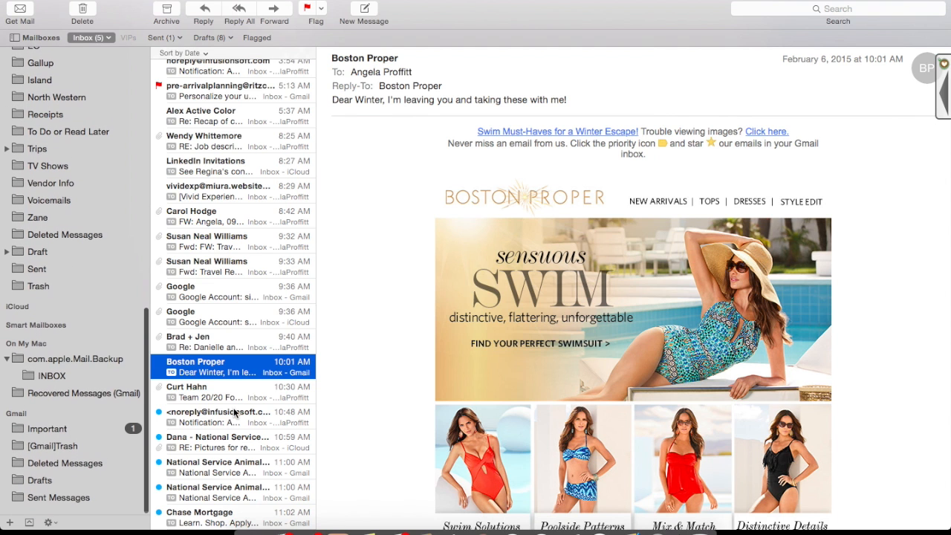
pyautogui.scroll(5, 223, 334)
pyautogui.scroll(9, 106, 250)
pyautogui.scroll(12, 106, 250)
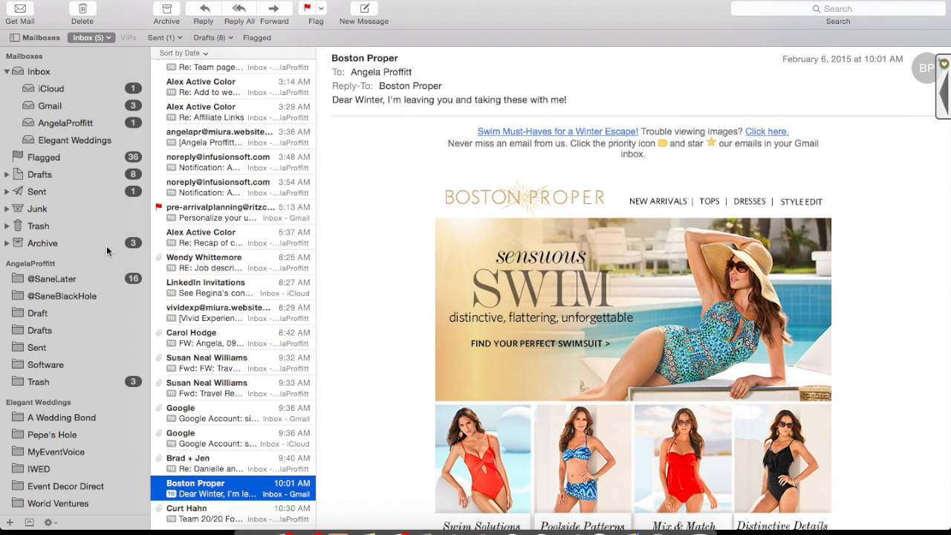
pyautogui.click(135, 264)
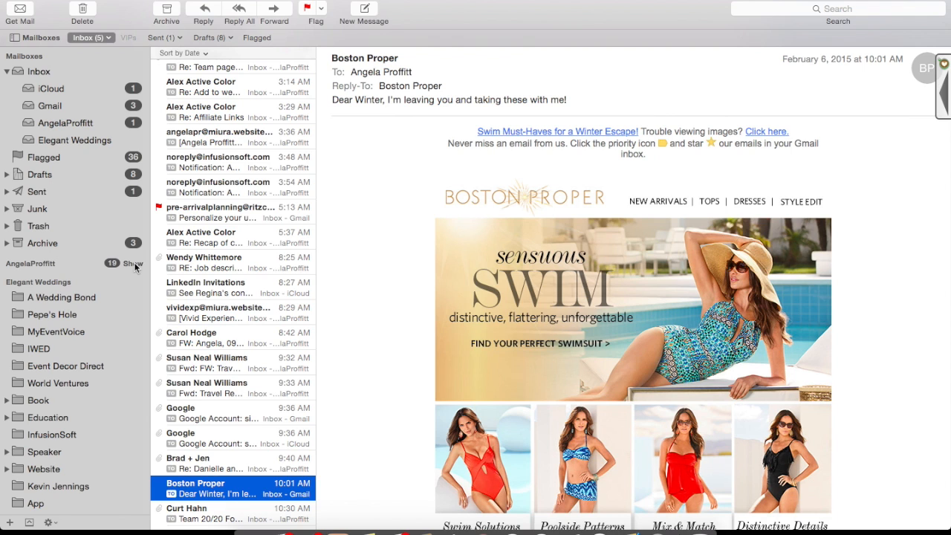
pyautogui.click(134, 264)
pyautogui.click(135, 264)
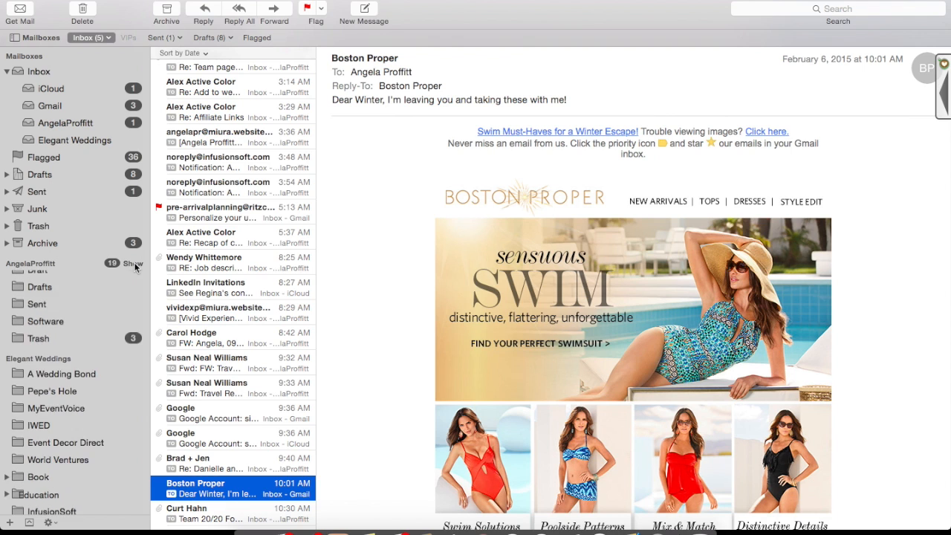
pyautogui.click(134, 265)
pyautogui.click(134, 265)
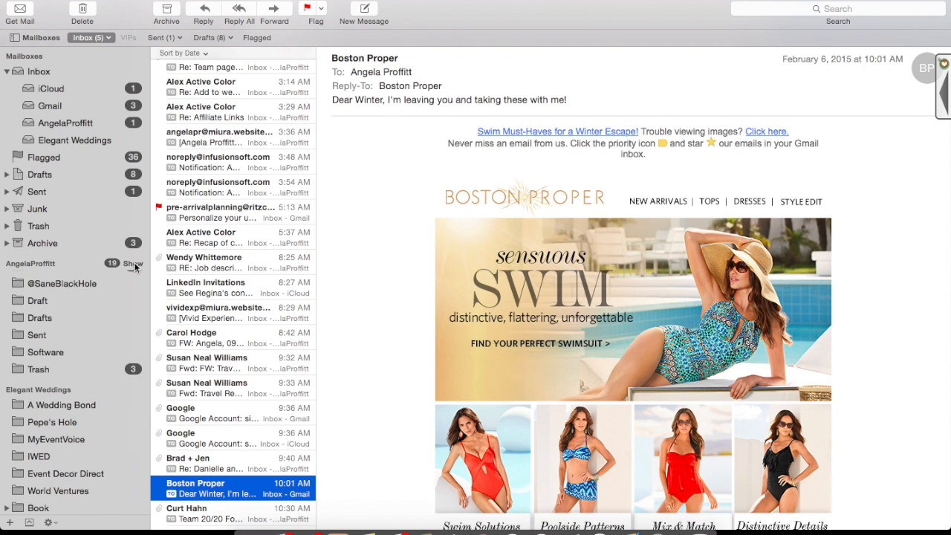
# Step: Hide the folder lists of the Elegant Weddings, On My Mac and Gmail sections
pyautogui.click(135, 283)
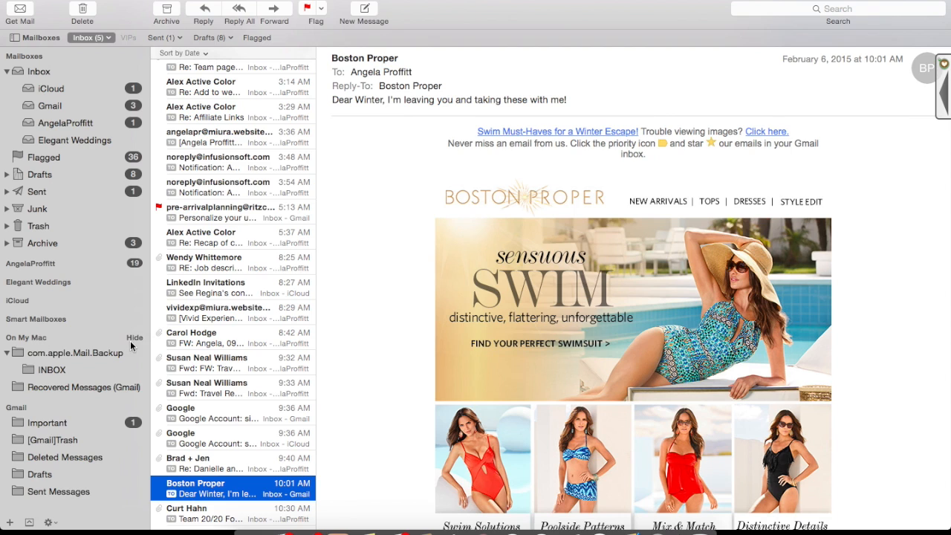
pyautogui.click(131, 339)
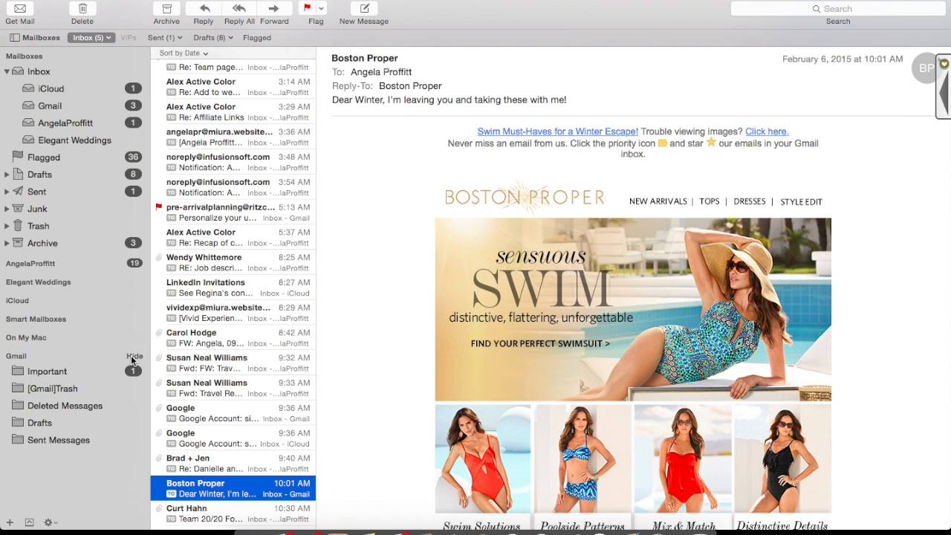
pyautogui.click(131, 355)
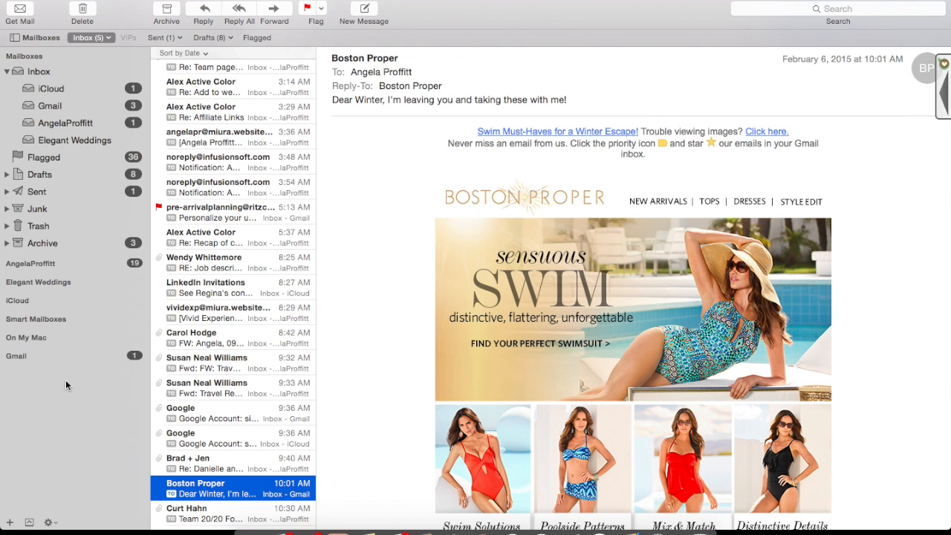
# Step: Show the folders of the account directly below Archive once more, and hide them again
pyautogui.moveTo(45, 265)
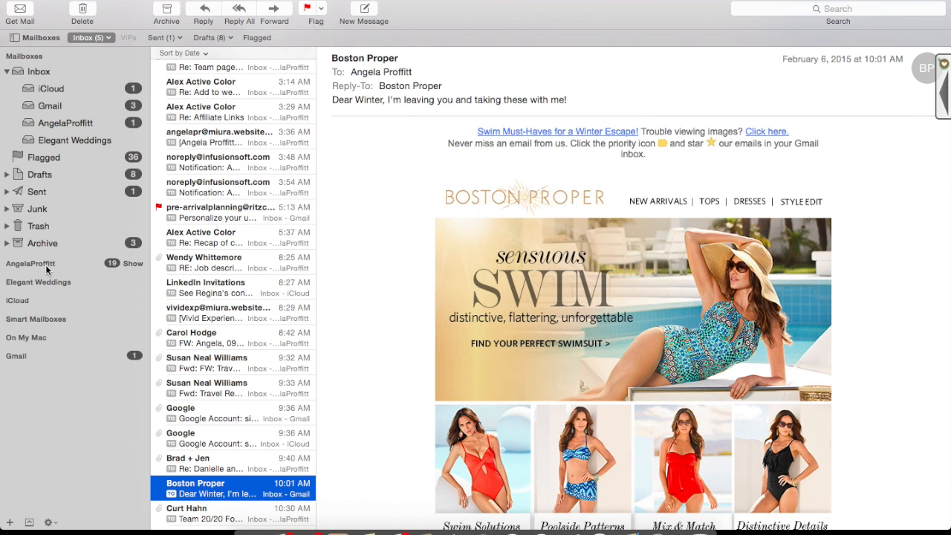
pyautogui.click(131, 264)
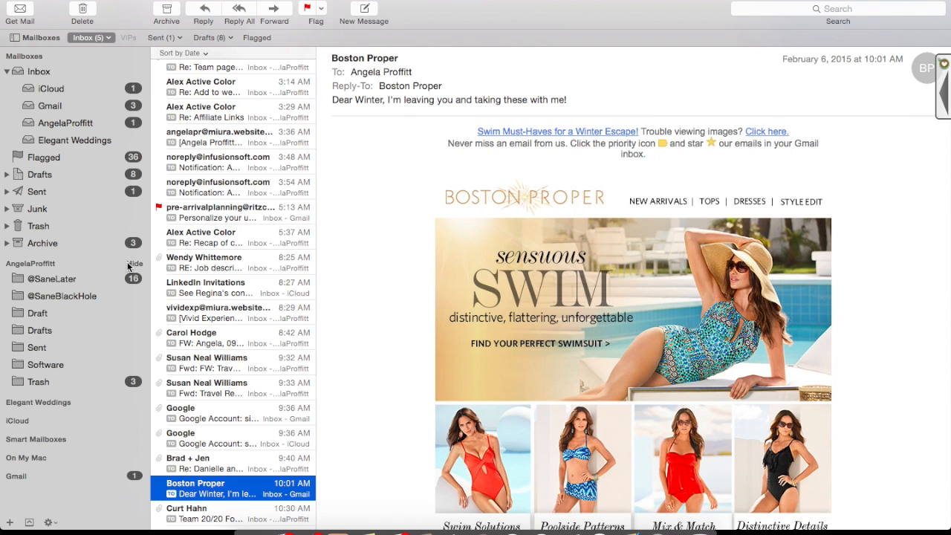
pyautogui.click(127, 264)
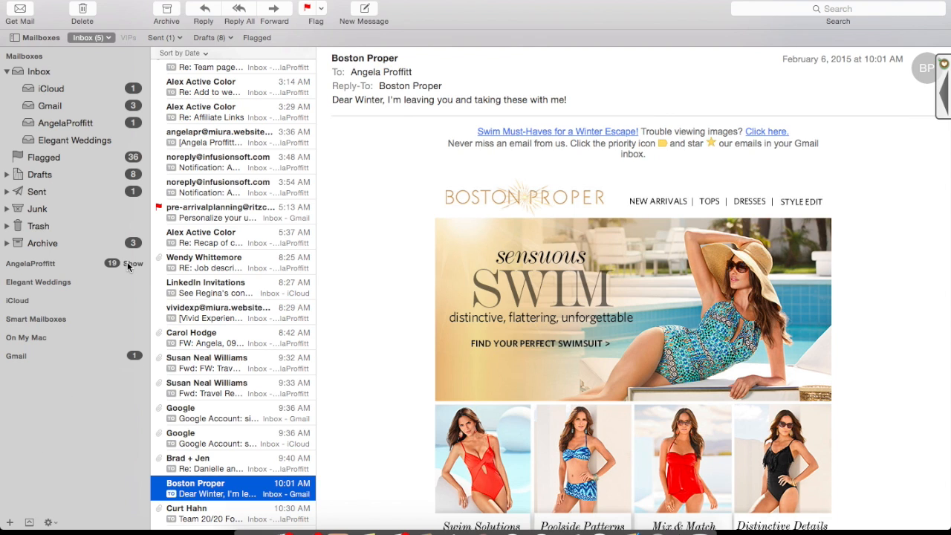